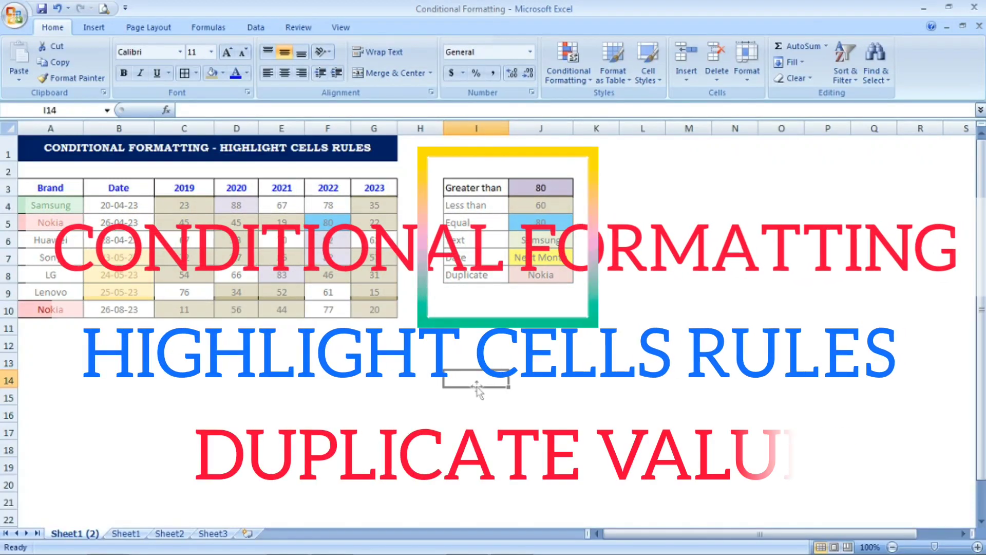
Examine the highlighted cells in the brand table and the matching rule criteria on the finished example sheet
left_click(552, 391)
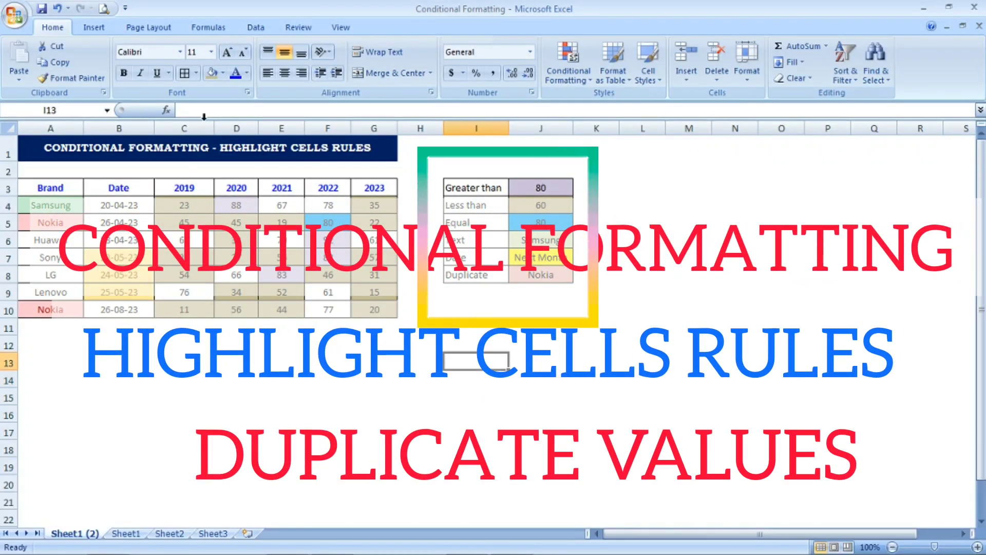
left_click(193, 152)
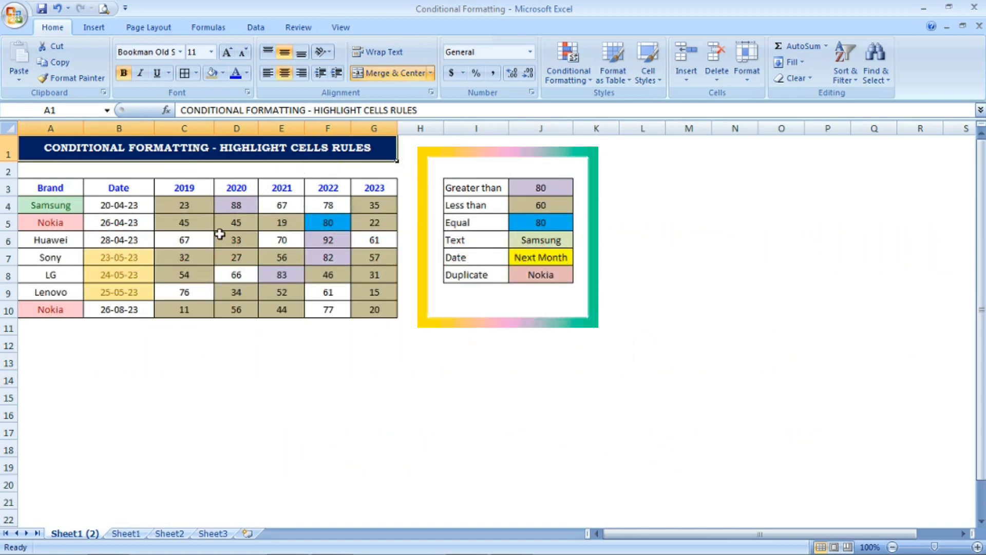
left_click(138, 253)
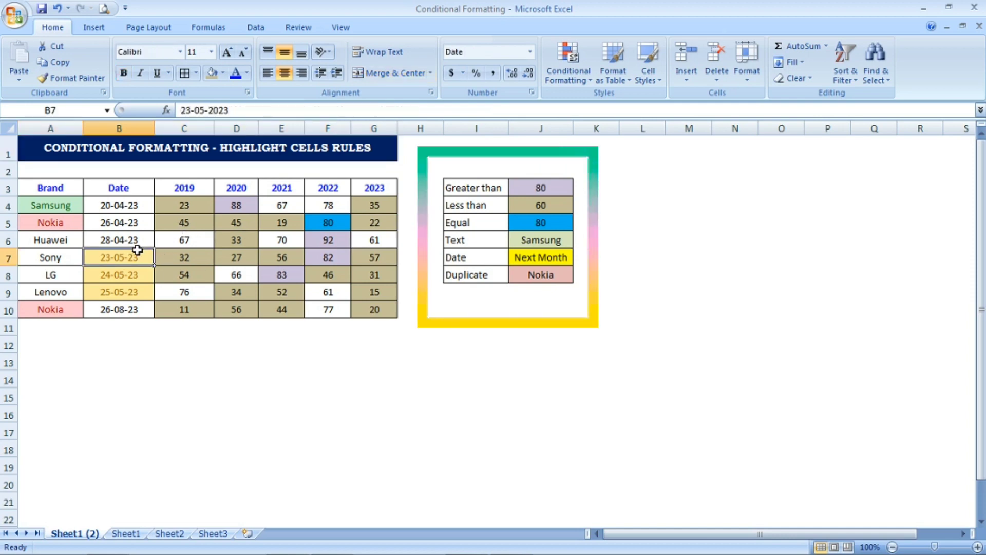
left_click(201, 236)
left_click(263, 237)
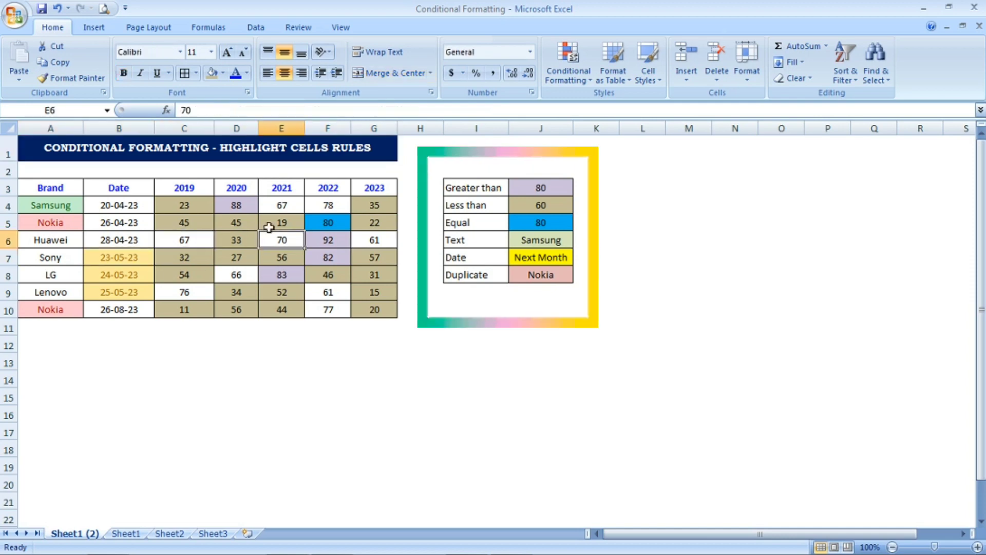
left_click(285, 224)
left_click(524, 257)
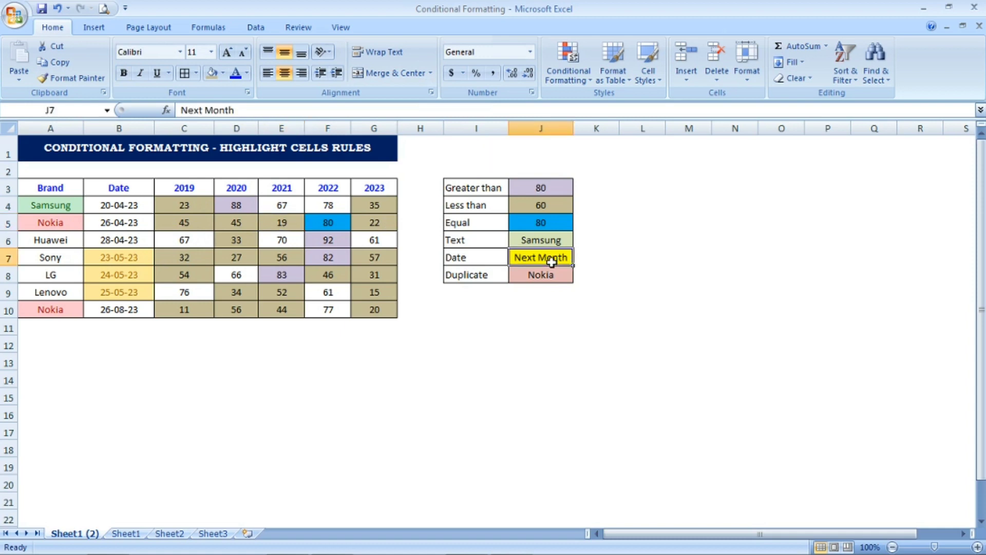
left_click(540, 221)
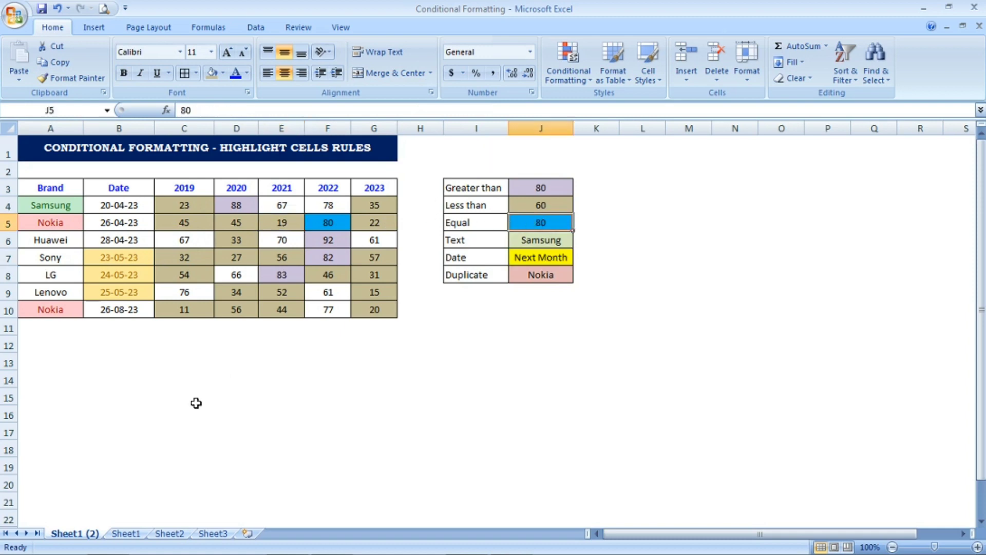
Switch to the unformatted copy of the brand table on Sheet1
left_click(126, 534)
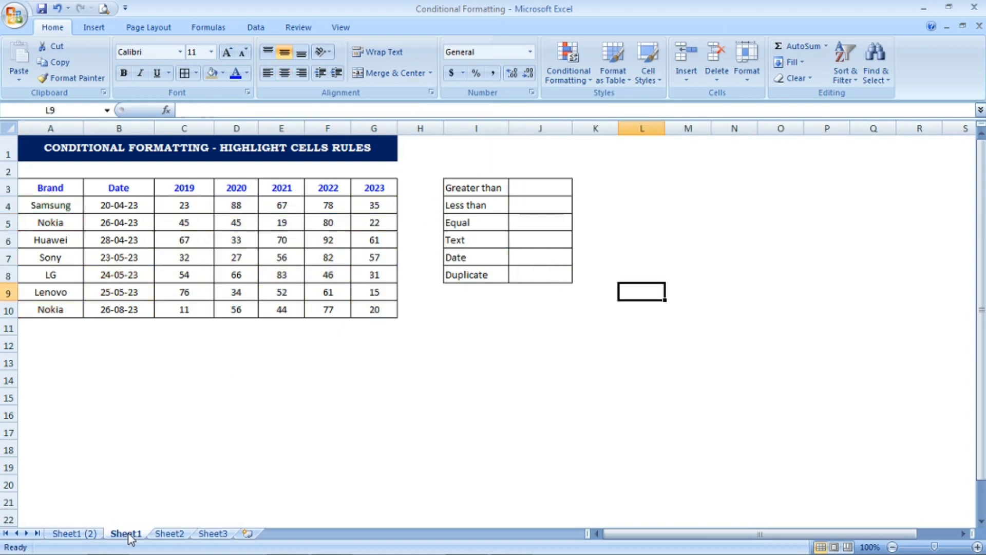
left_click(408, 410)
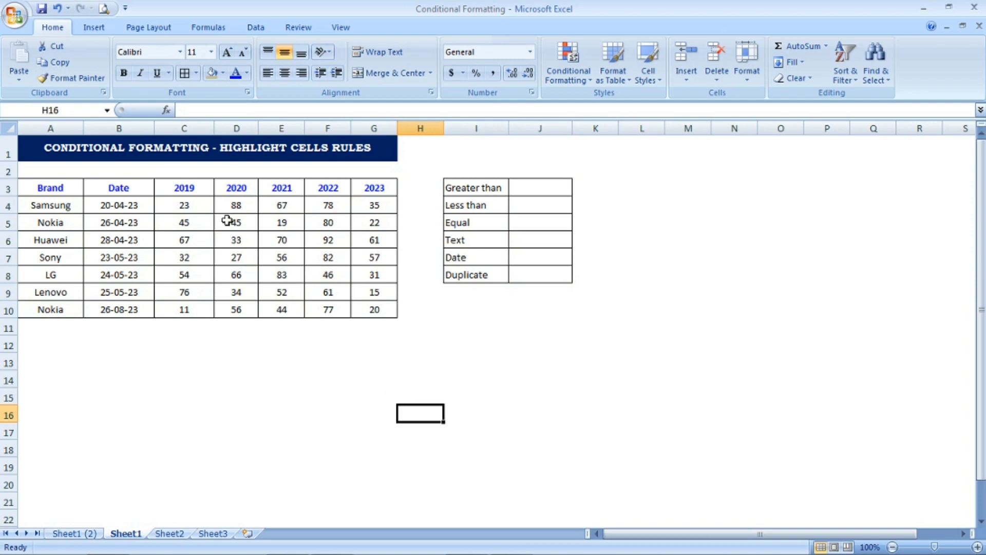
left_click(252, 242)
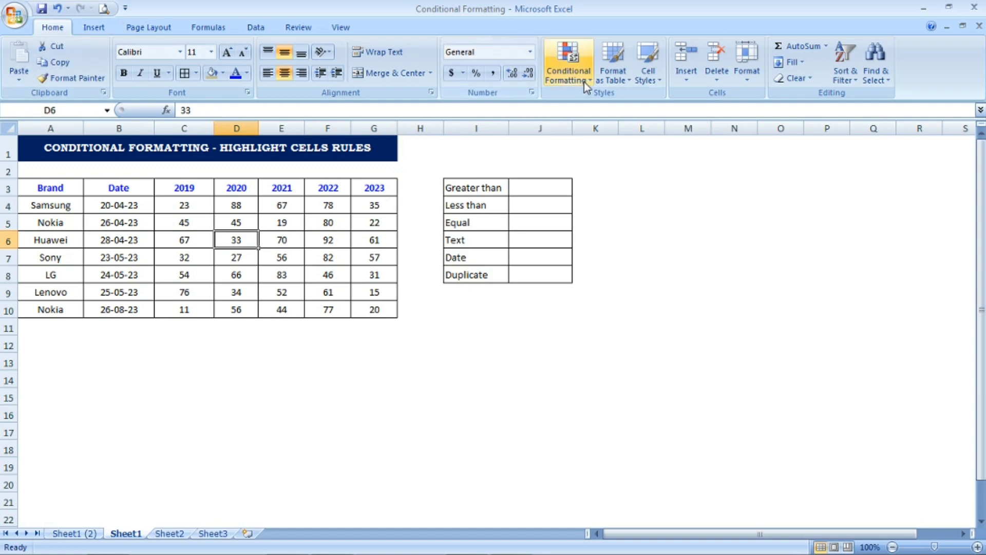
left_click(567, 70)
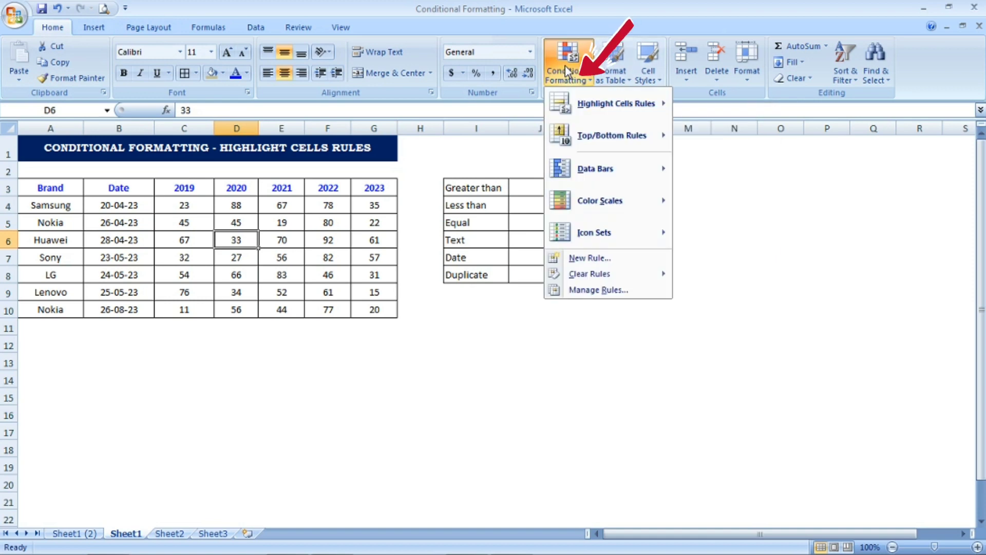
mouse_move(609, 109)
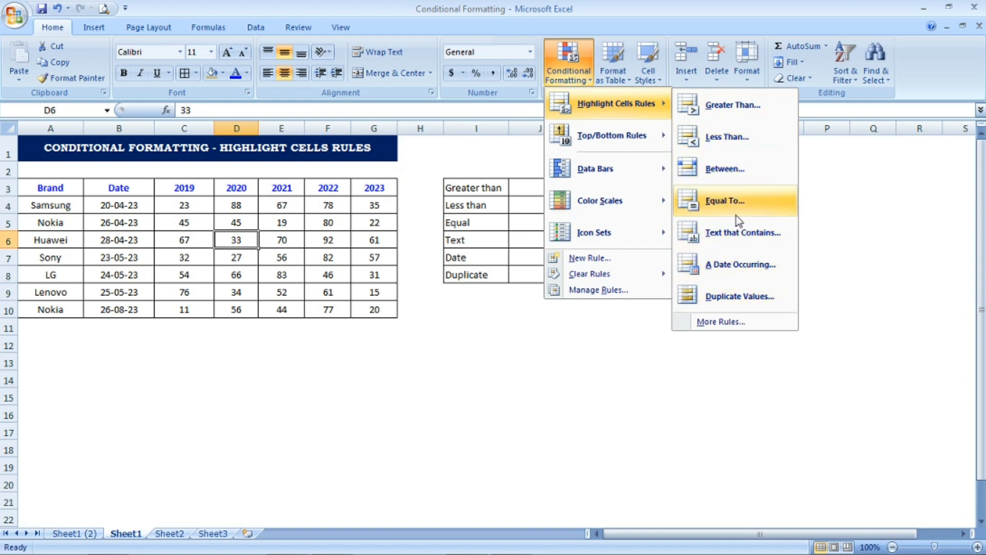
left_click(549, 310)
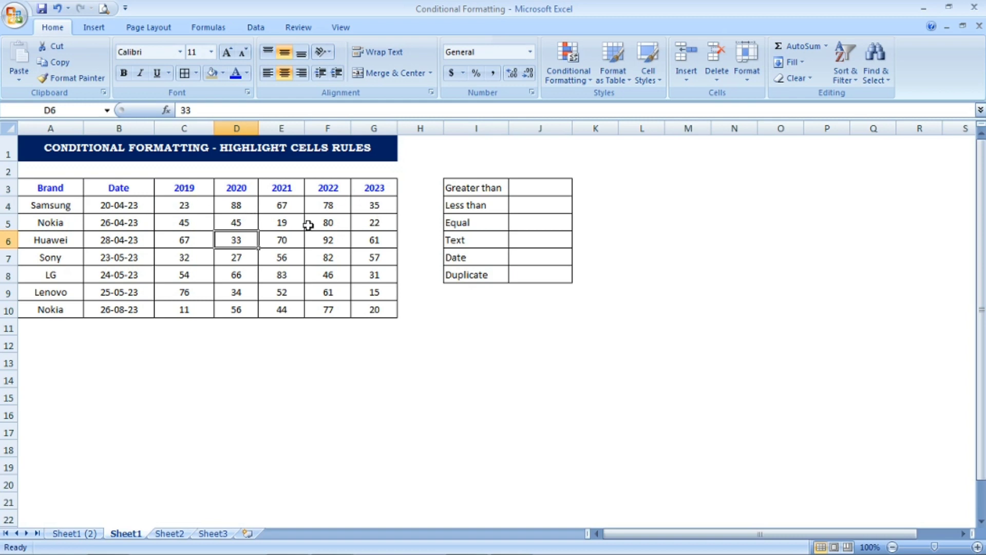
left_click(491, 186)
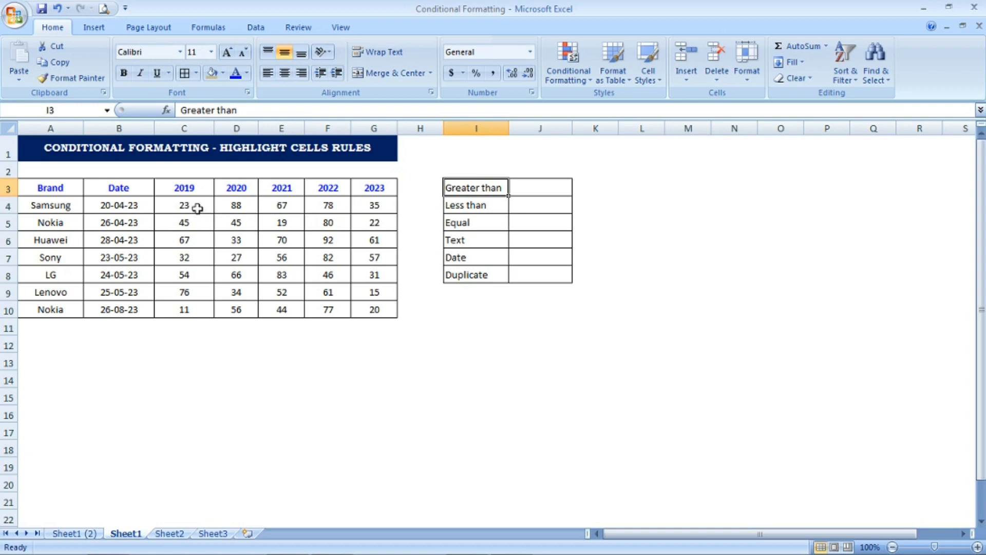
Start a Greater Than highlight rule on the yearly figures C4:G10 with cell J3 as its comparison value
mouse_move(196, 206)
left_mouse_down()
mouse_move(413, 310)
mouse_move(385, 306)
left_mouse_up()
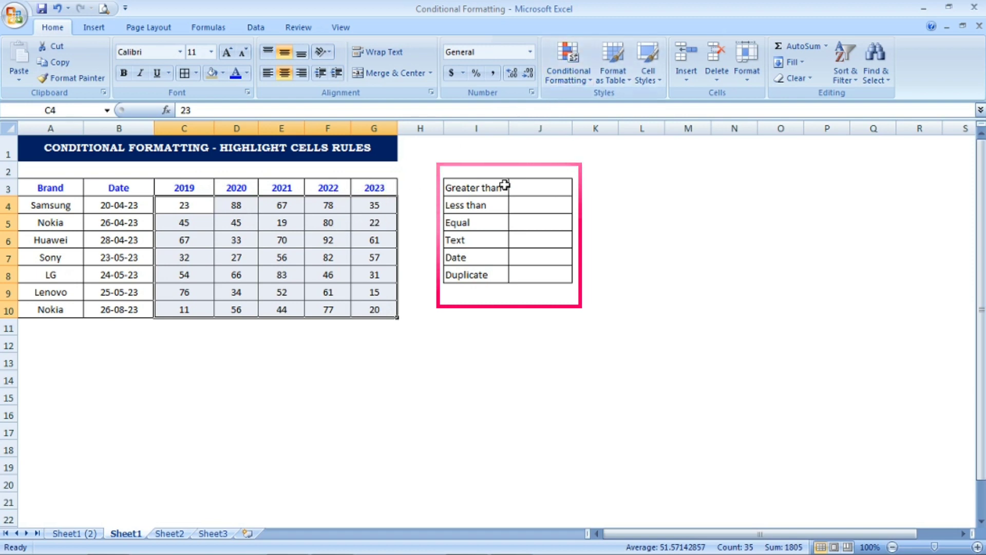
left_click(574, 84)
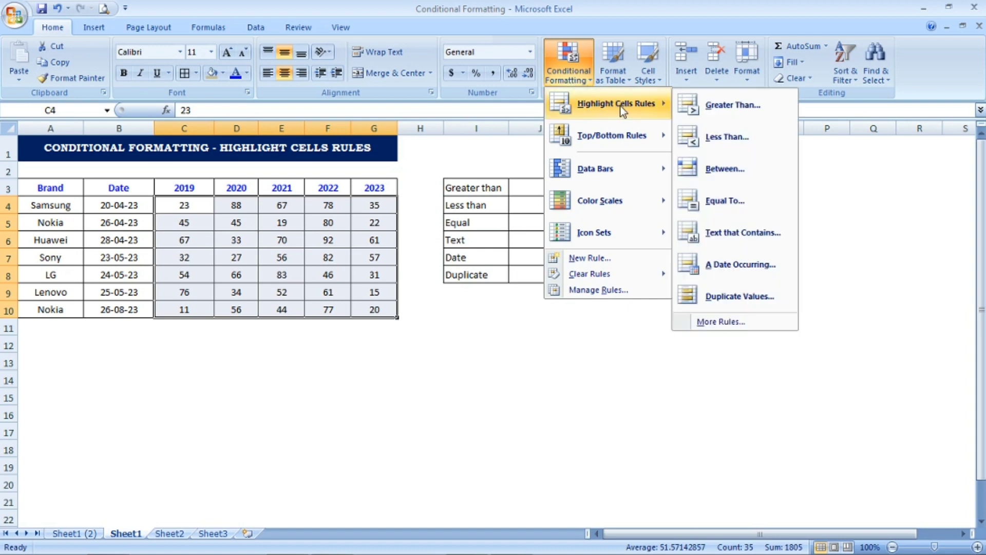
left_click(733, 106)
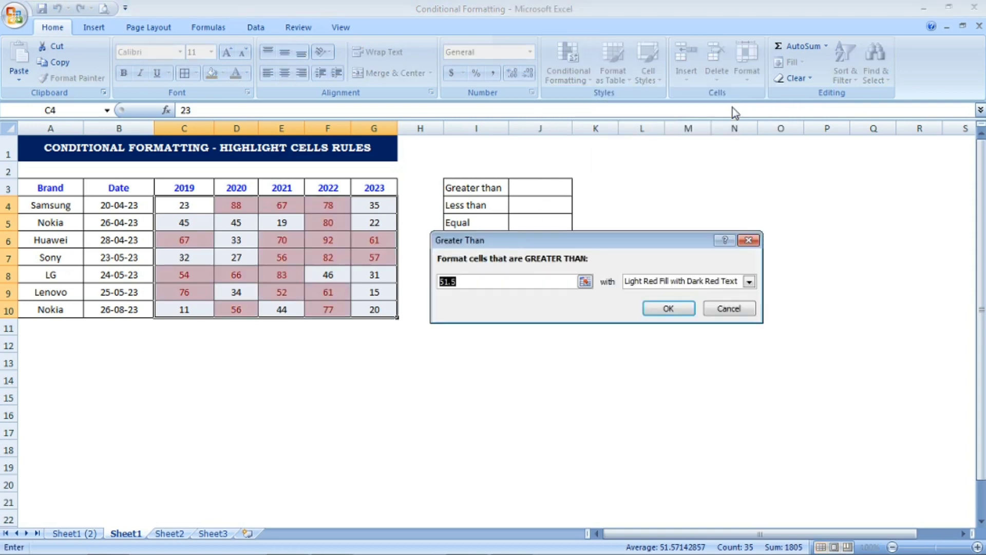
left_click_drag(551, 243, 524, 326)
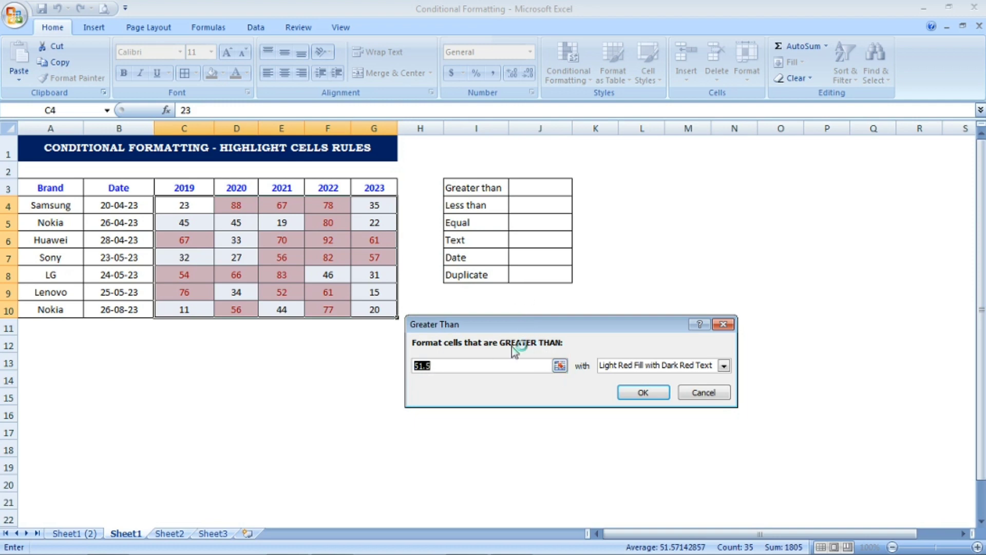
left_click(529, 189)
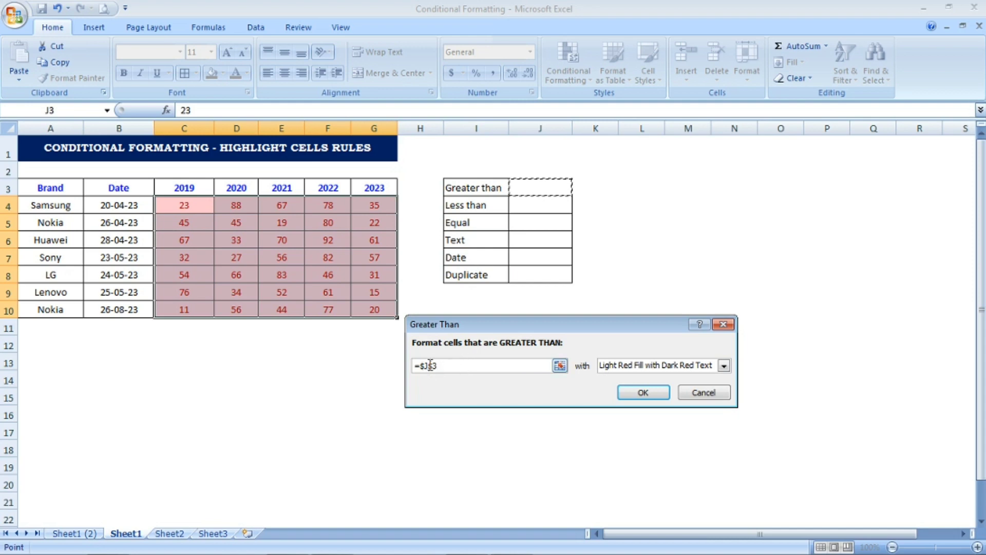
Give the Greater Than rule a custom format with a bright blue fill and apply the rule
left_click(651, 364)
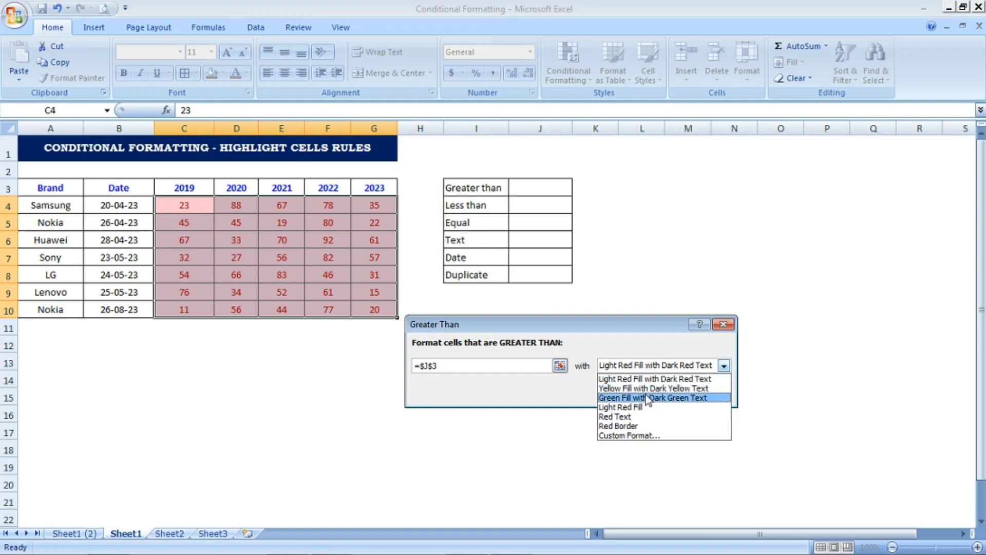
left_click(641, 434)
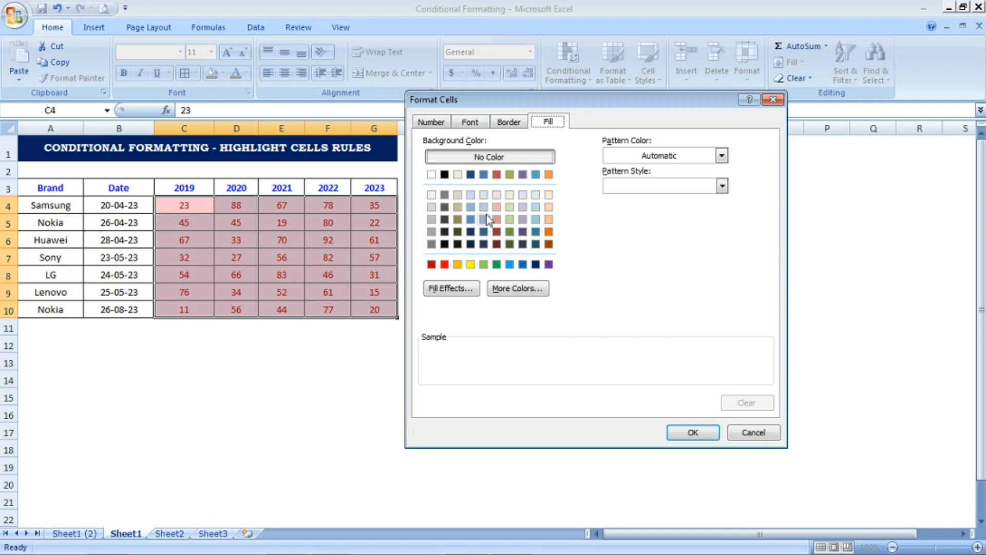
left_click(502, 122)
left_click(548, 122)
left_click(509, 265)
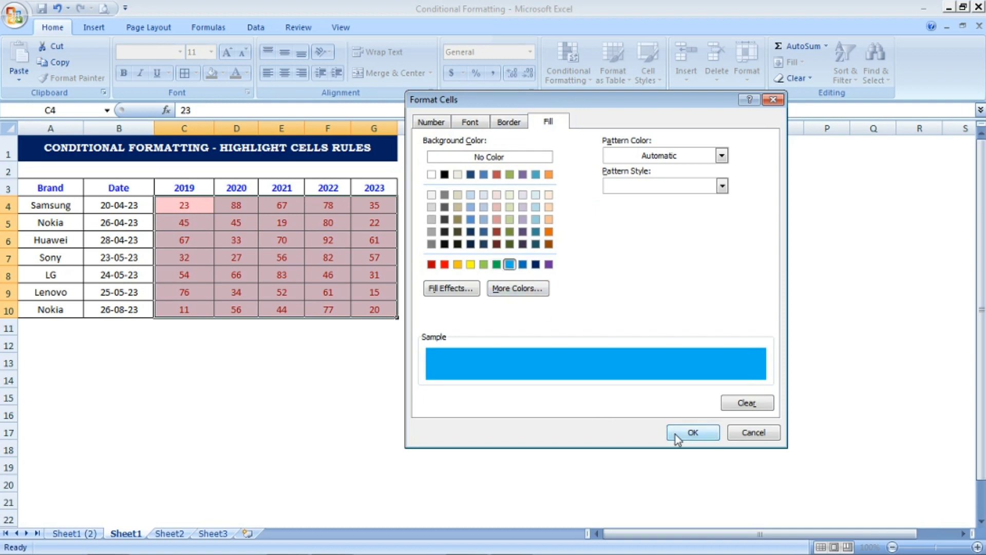
left_click(694, 434)
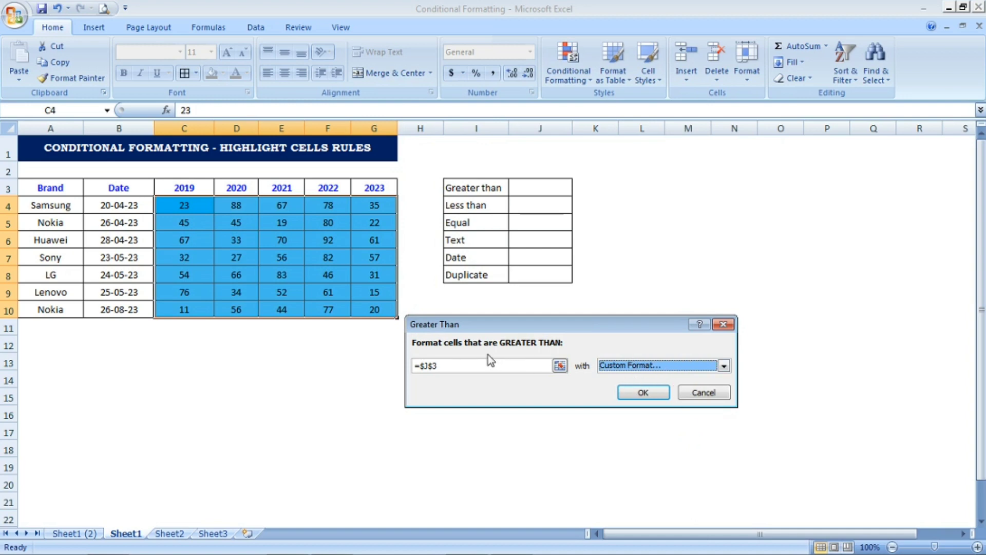
left_click(640, 392)
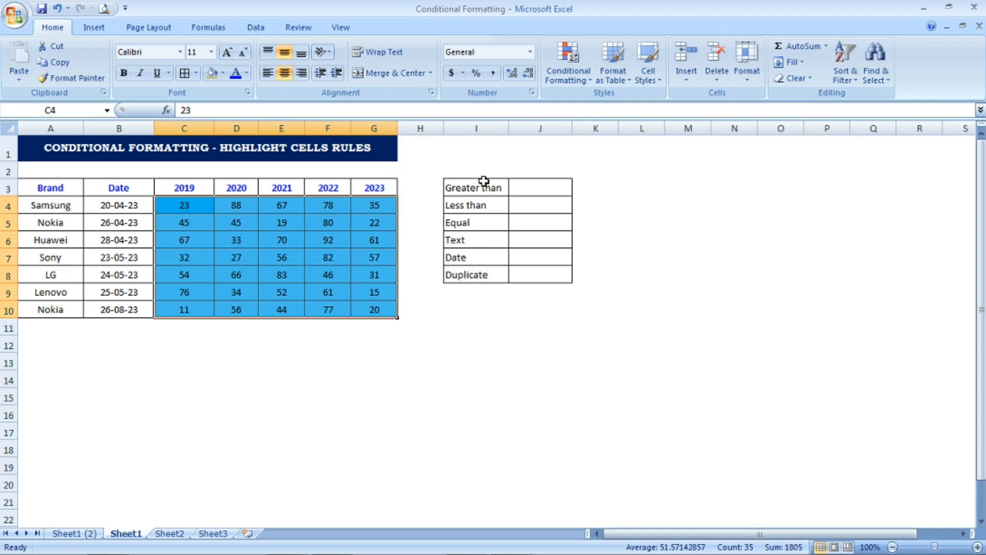
Enter 80 as the Greater than threshold in cell J3
left_click(542, 189)
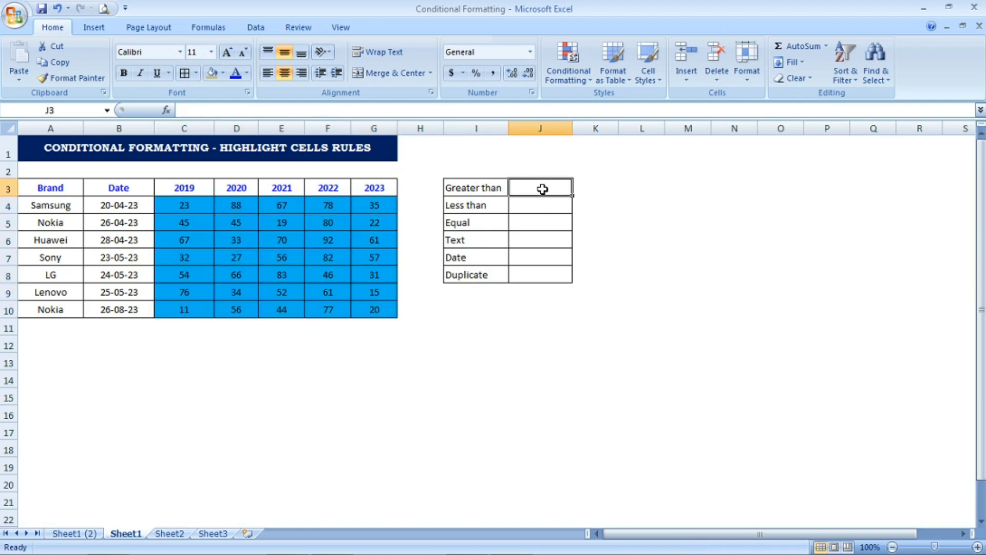
type("80")
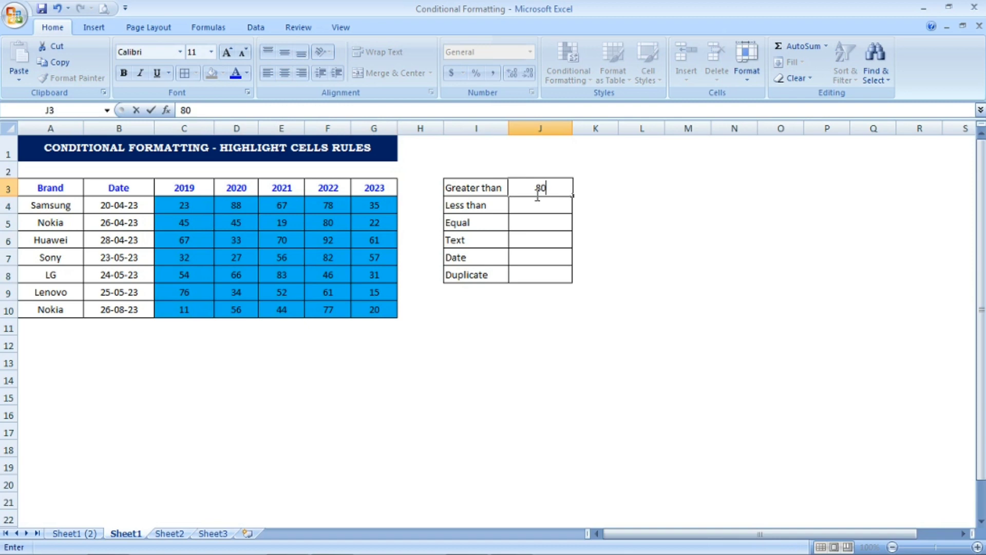
key("Return")
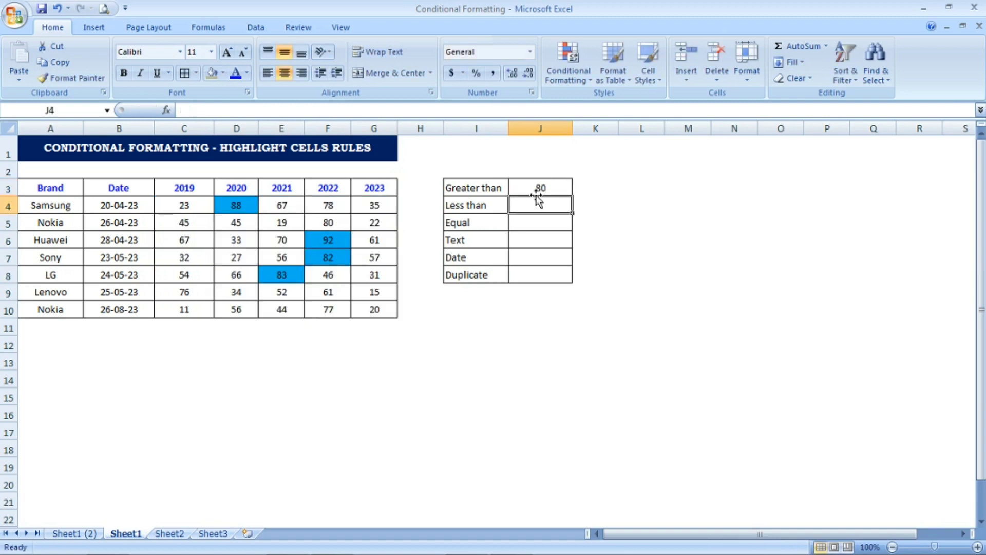
Test the Greater Than rule with a threshold of 90 in J3 and set it back to 80
left_click(543, 186)
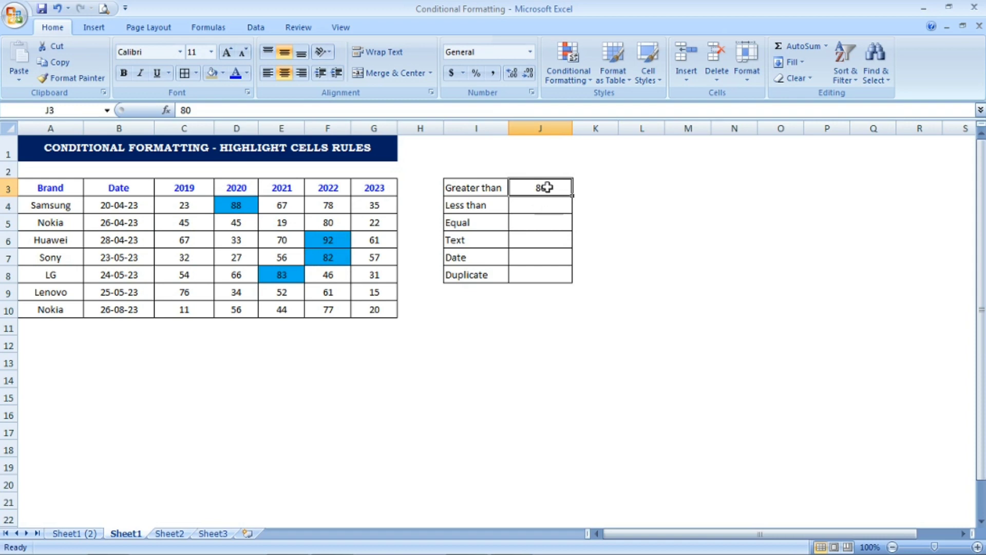
type("90")
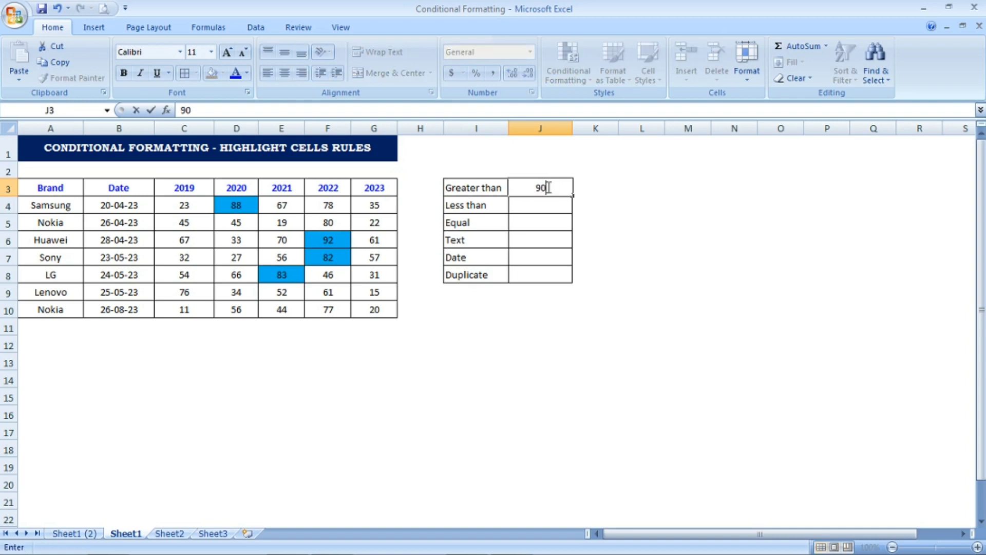
key("Return")
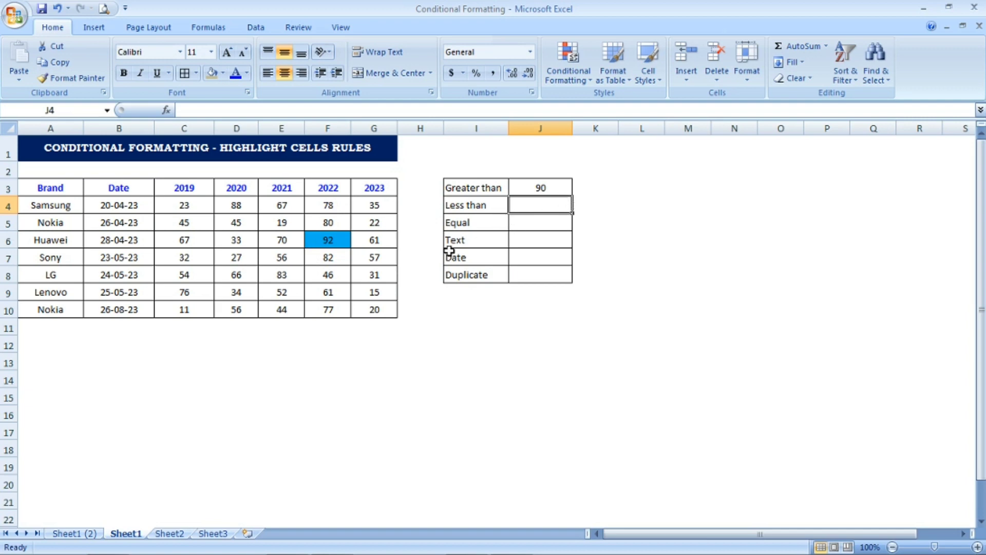
left_click(553, 188)
type("8")
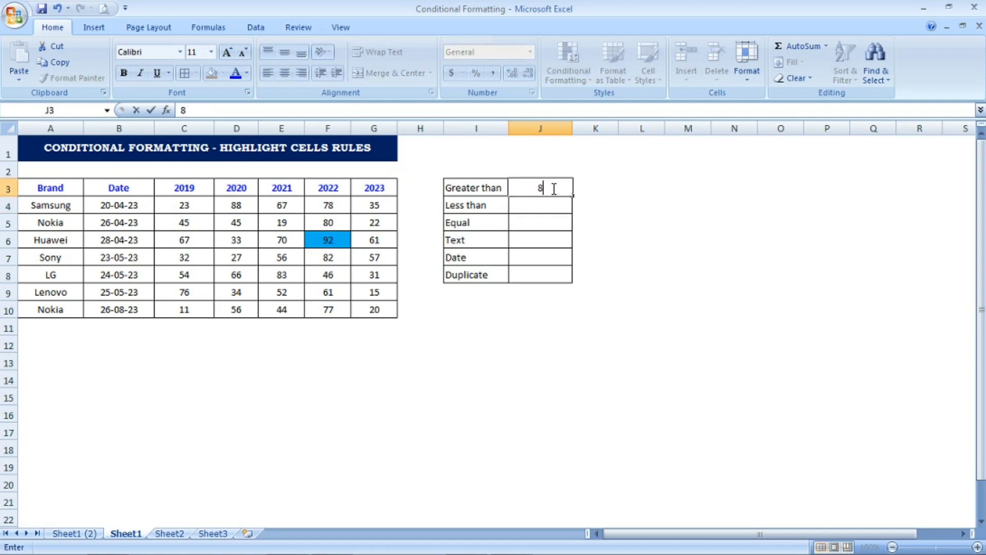
key("Return")
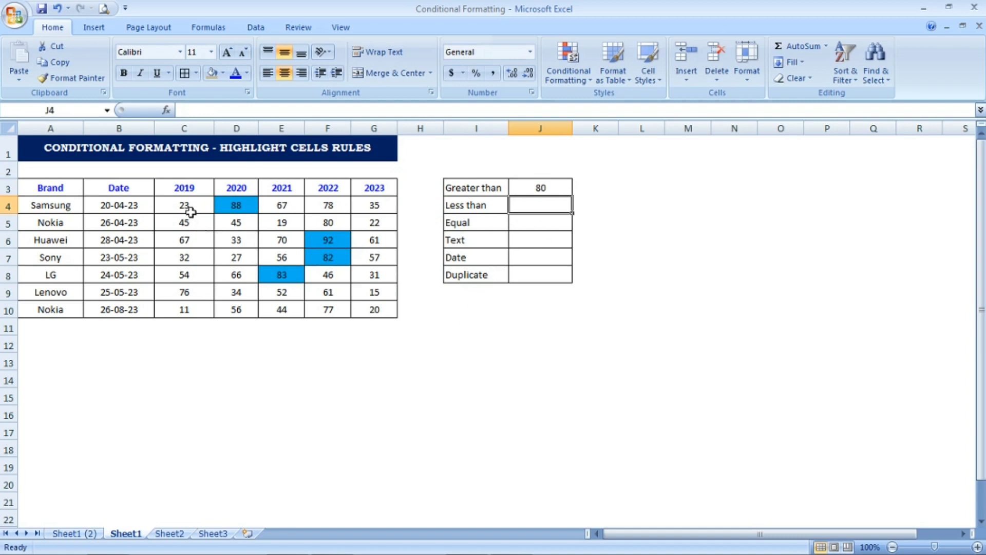
Start a Less Than highlight rule on the yearly figures C4:G10 with cell J4 as its comparison value
left_click_drag(189, 209, 390, 310)
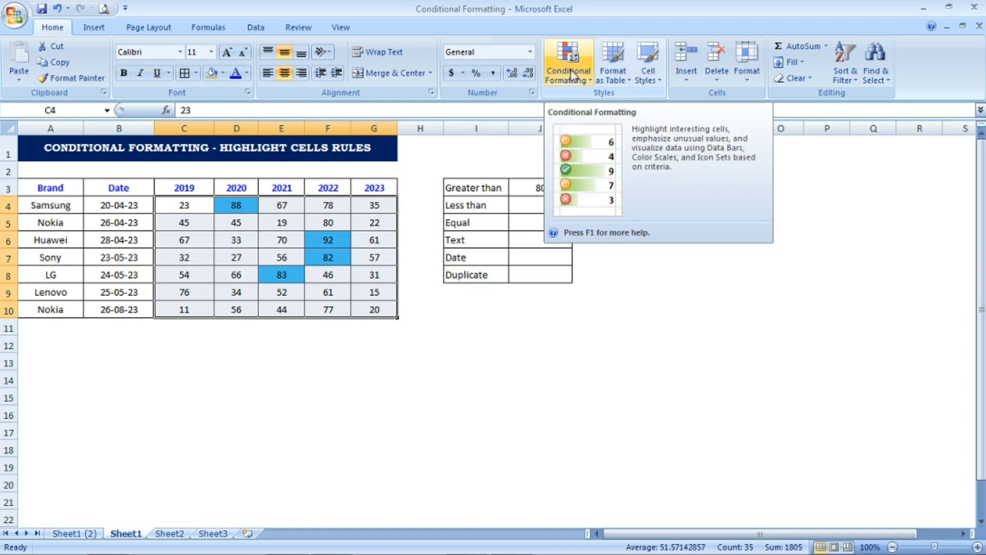
left_click(570, 75)
mouse_move(613, 111)
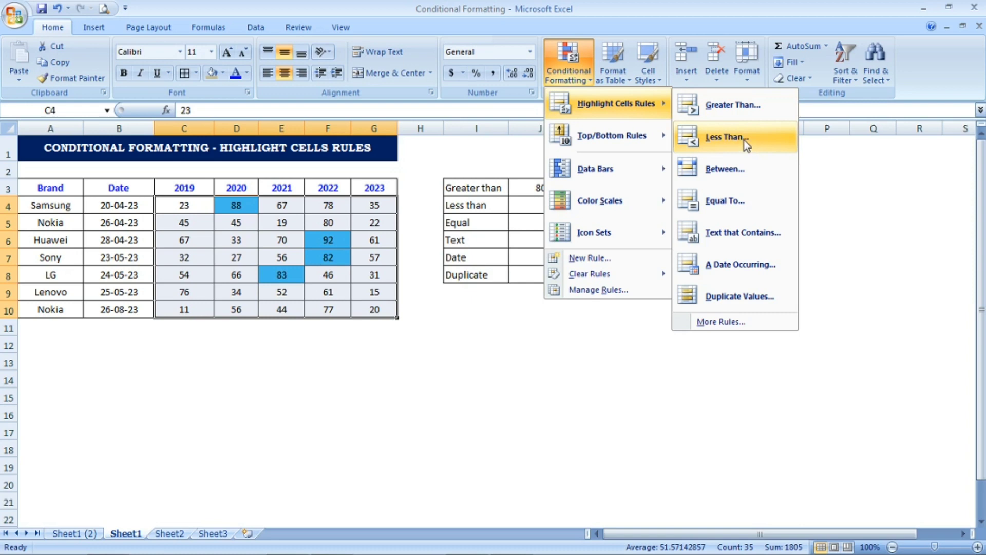
left_click(724, 137)
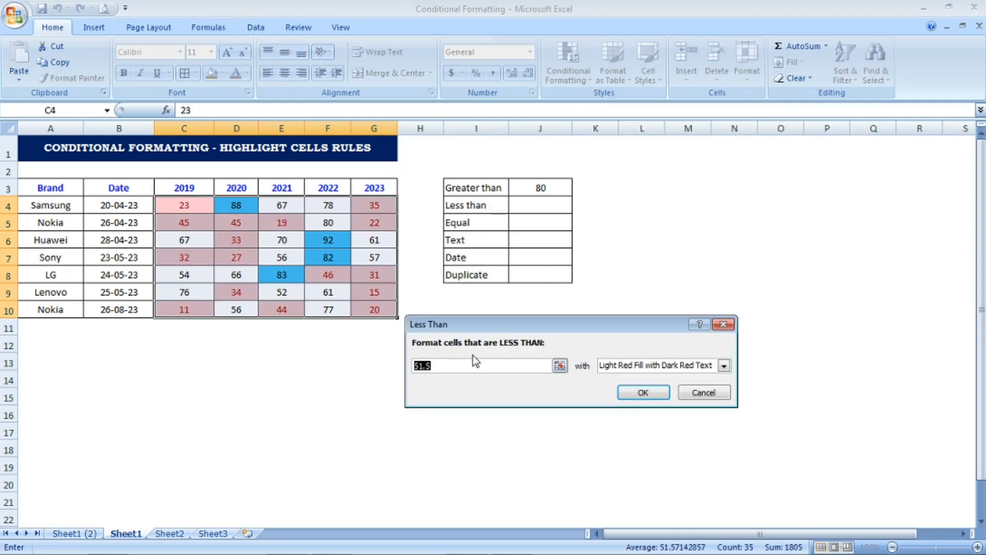
left_click(537, 208)
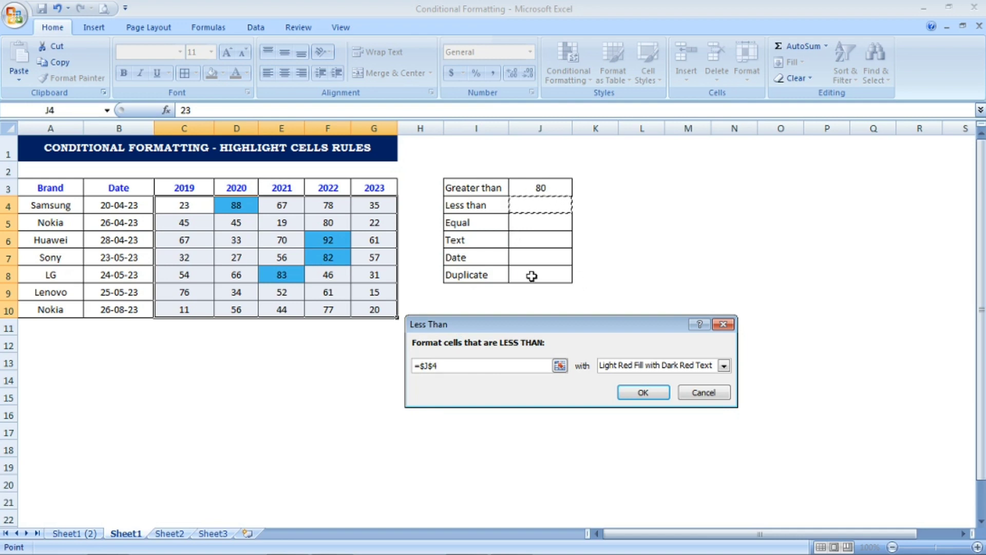
Give the Less Than rule a custom format with a light purple fill and apply the rule
left_click(624, 366)
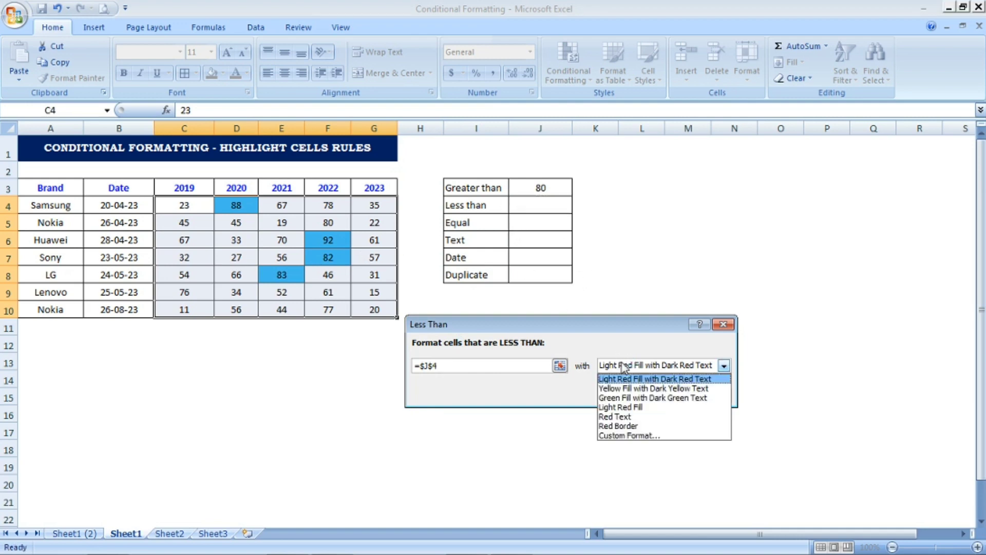
left_click(645, 435)
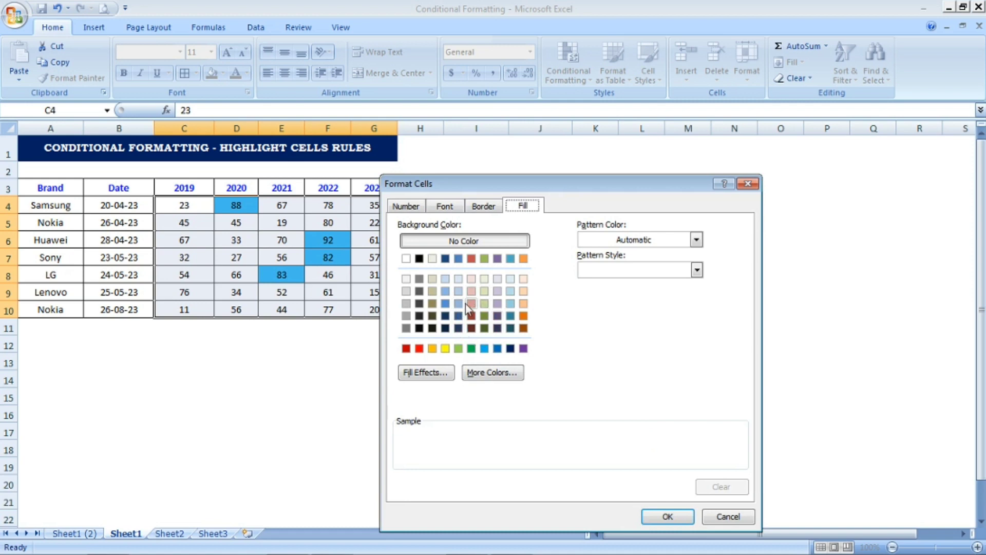
left_click(498, 292)
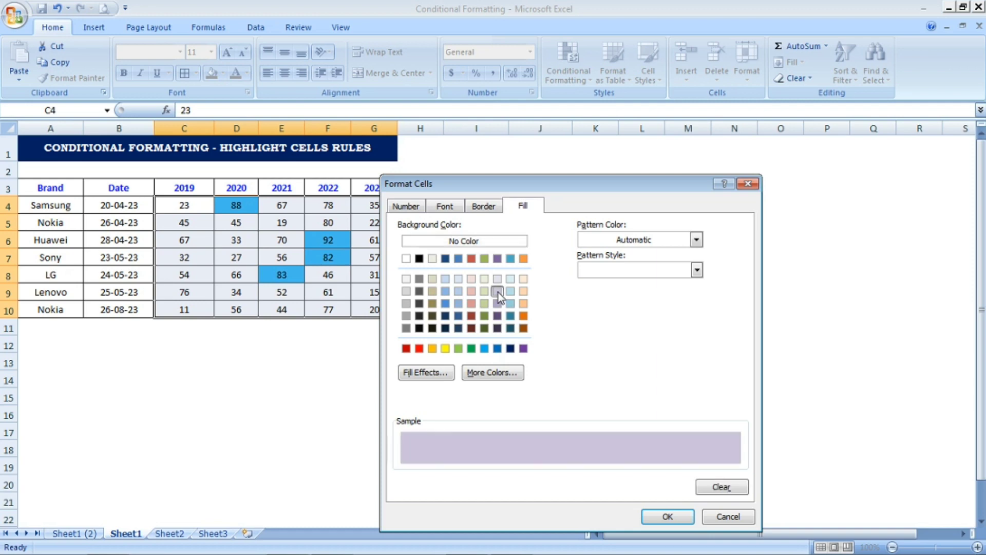
left_click(668, 517)
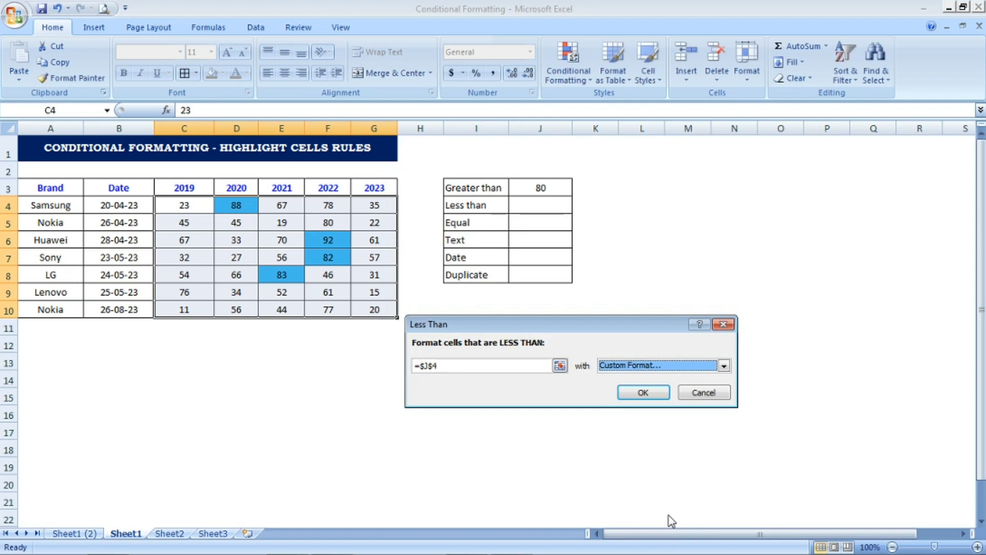
left_click(643, 392)
Test the Less Than rule with a threshold of 60 in cell J4 and change it to 50
double_click(545, 206)
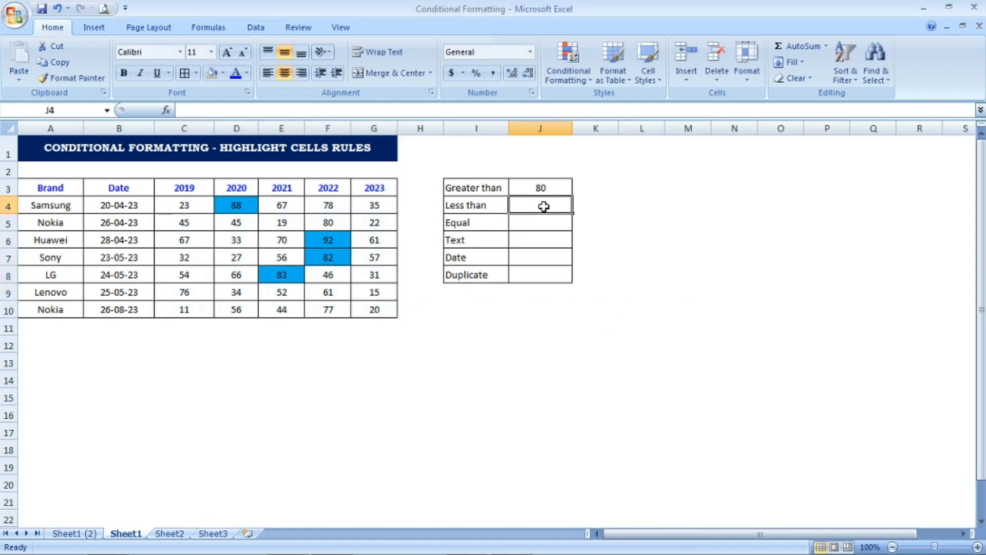
type("60")
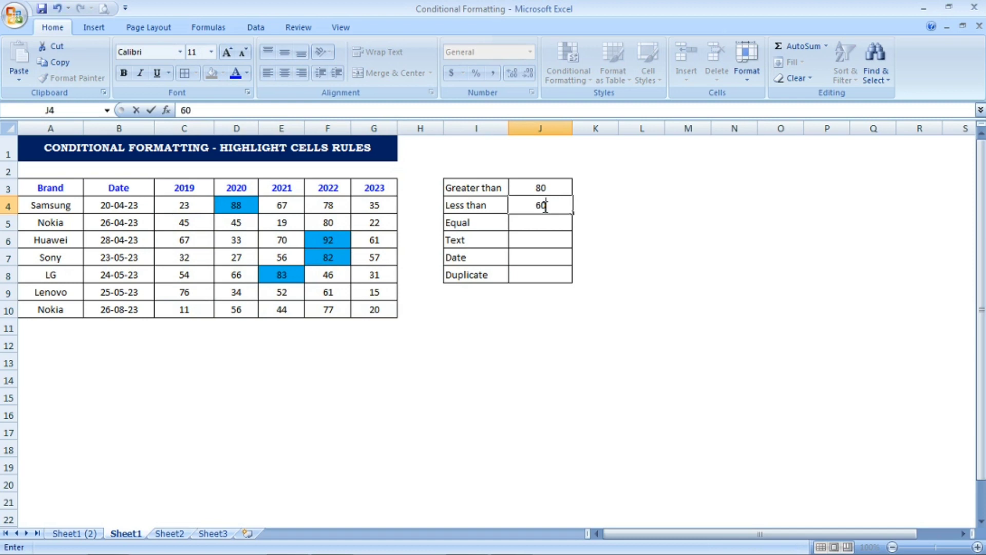
key("Return")
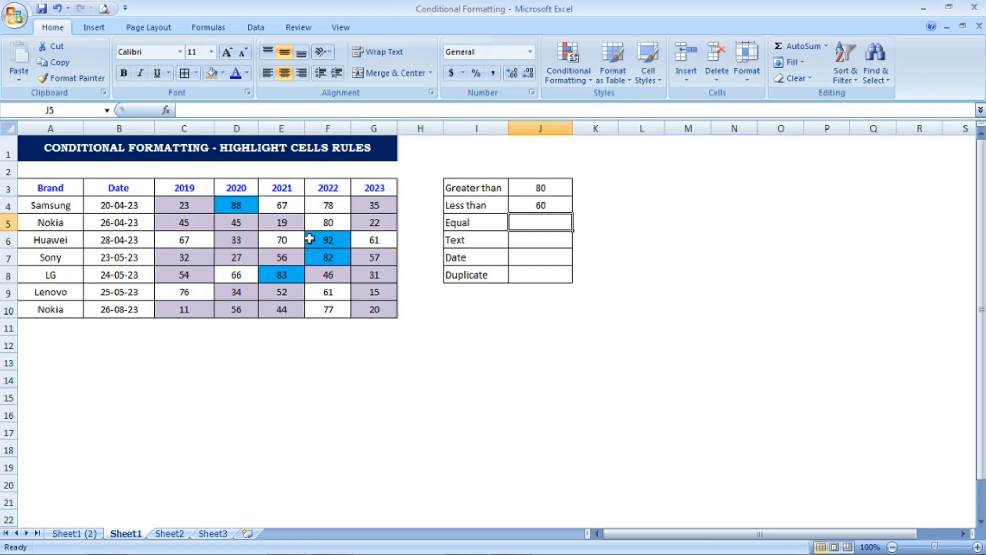
left_click(535, 206)
type("50")
key("Return")
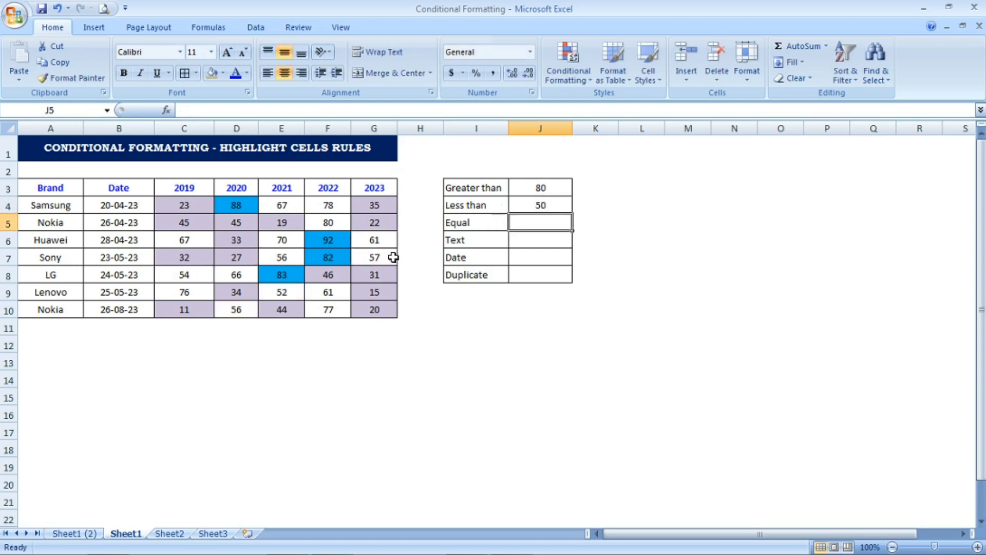
Test the Less Than rule by changing Huawei's 2023 figure in G6 to 40
left_click(387, 243)
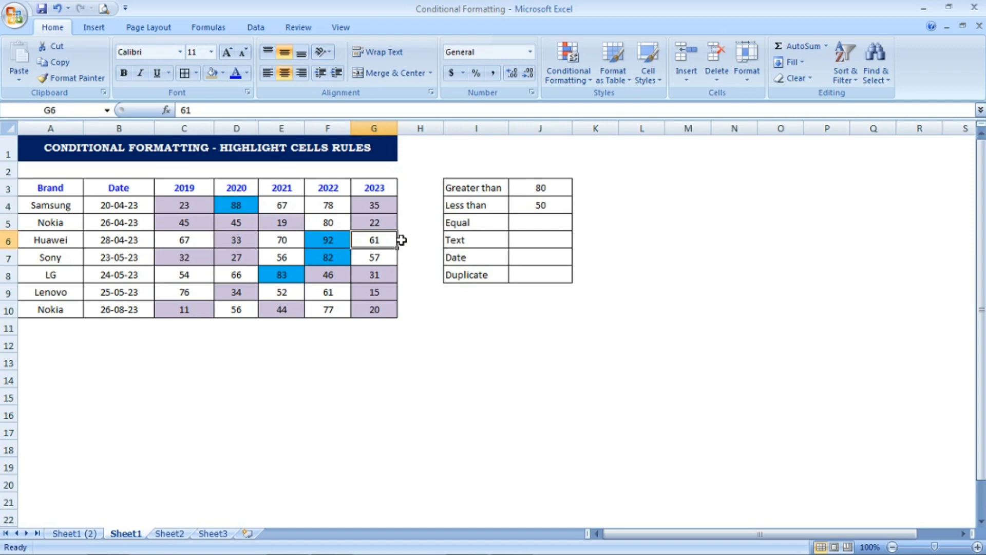
type("40")
key("Return")
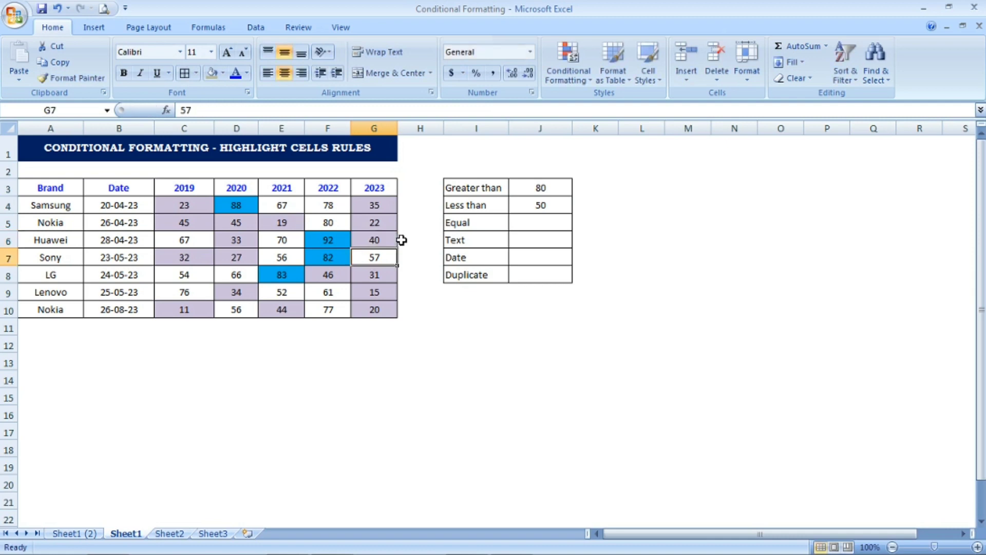
Set Huawei's 2023 figure in G6 to 81 and compare it with the Greater than threshold in J3
left_click(384, 240)
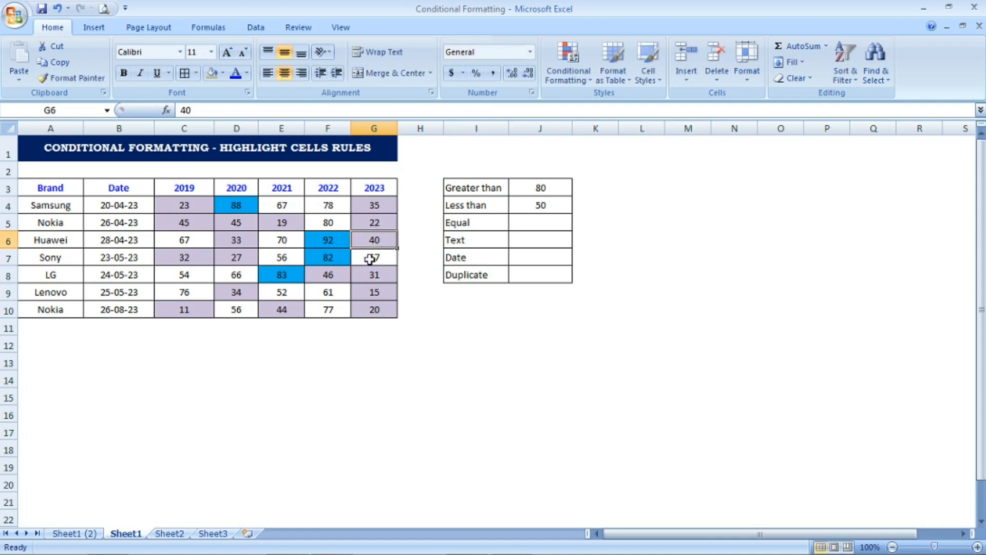
type("81")
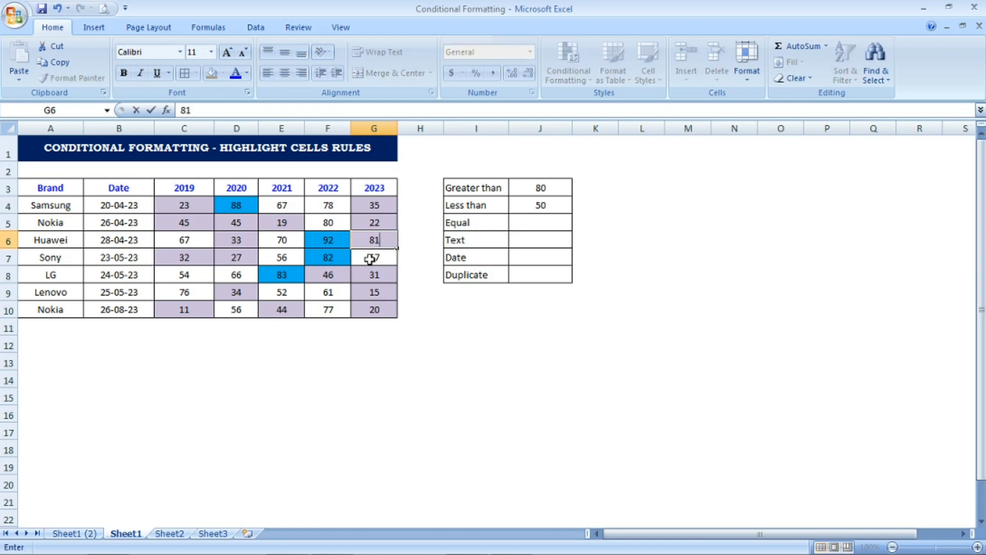
key("Return")
left_click(378, 241)
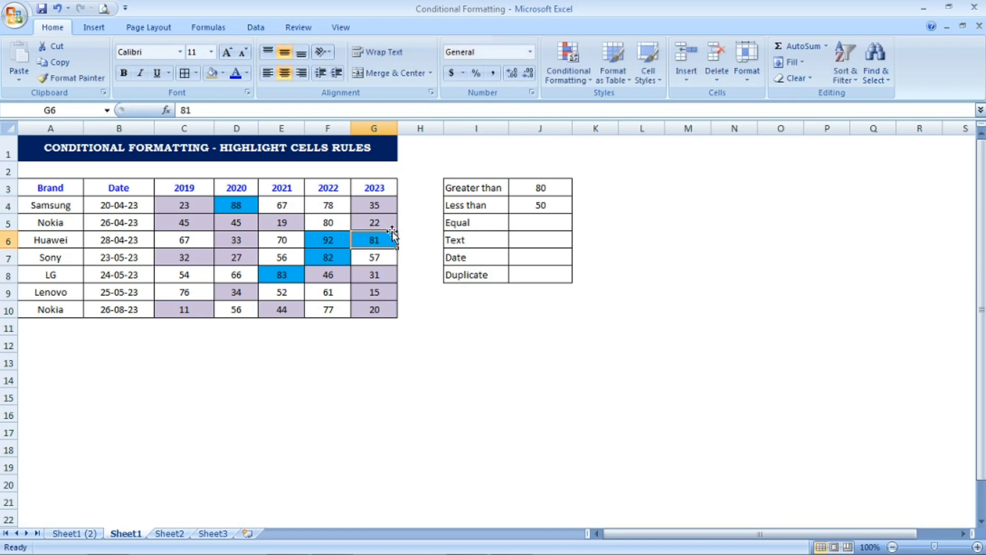
left_click(557, 187)
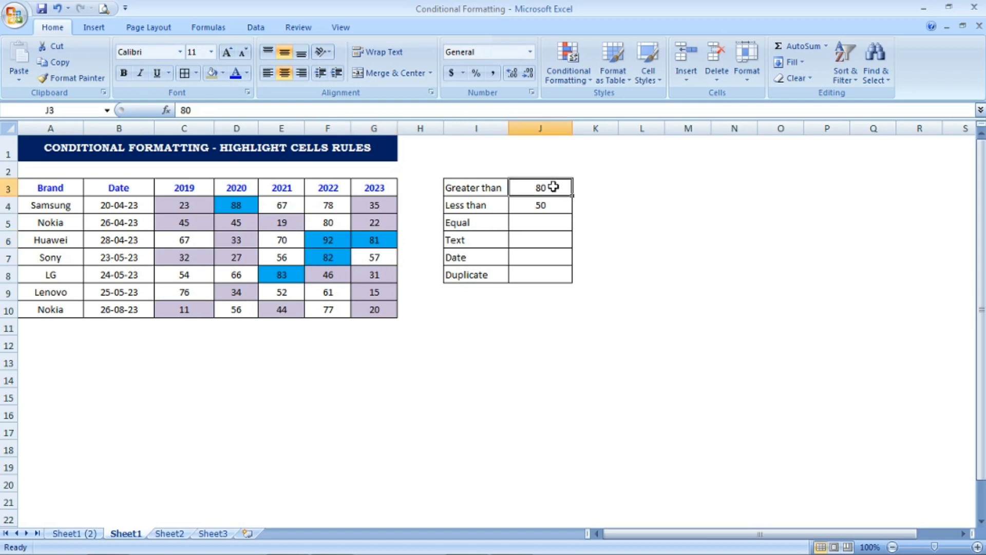
left_click(387, 240)
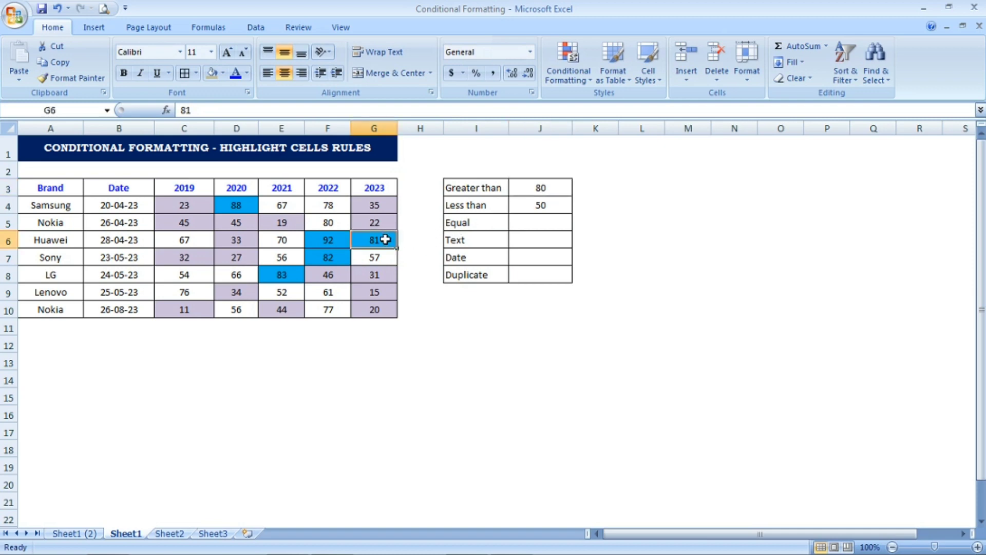
left_click(566, 189)
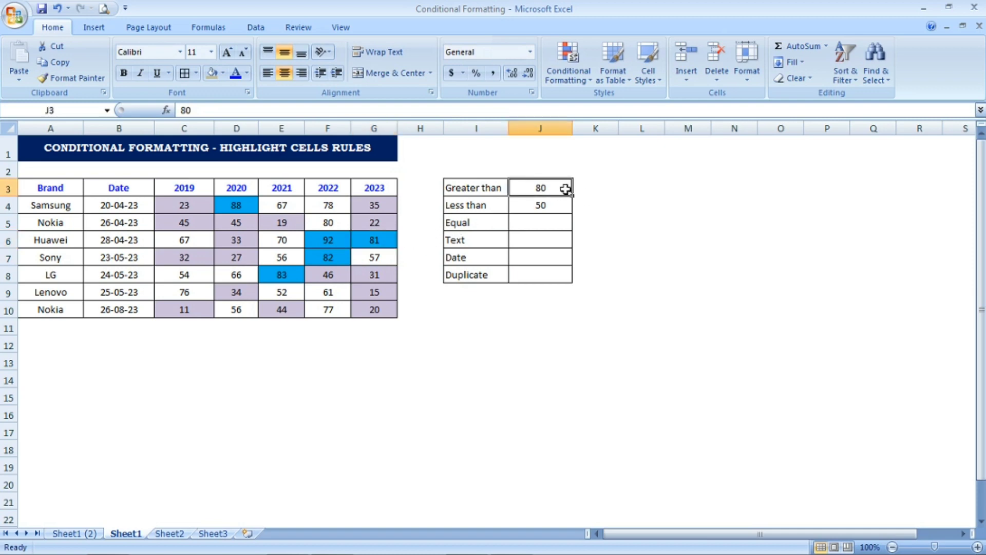
left_click(554, 220)
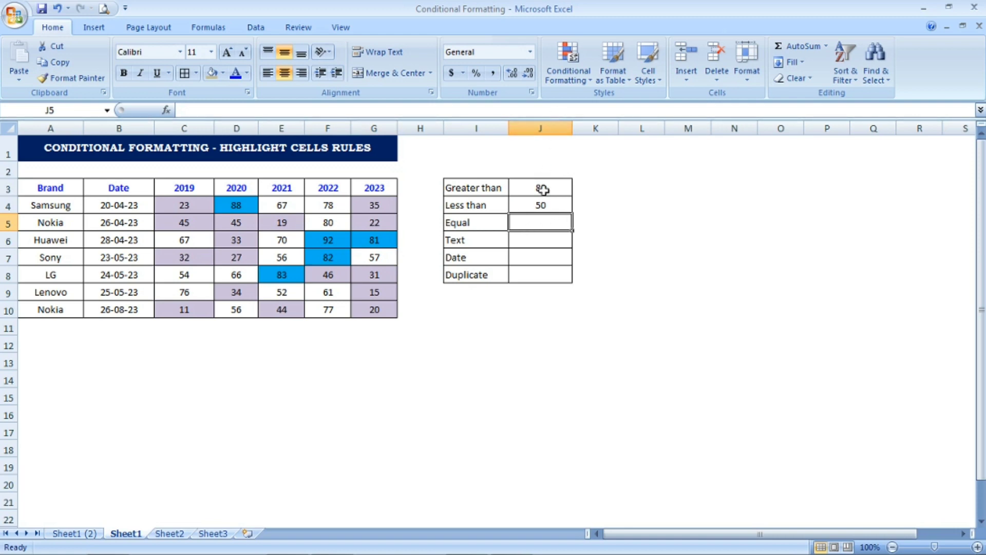
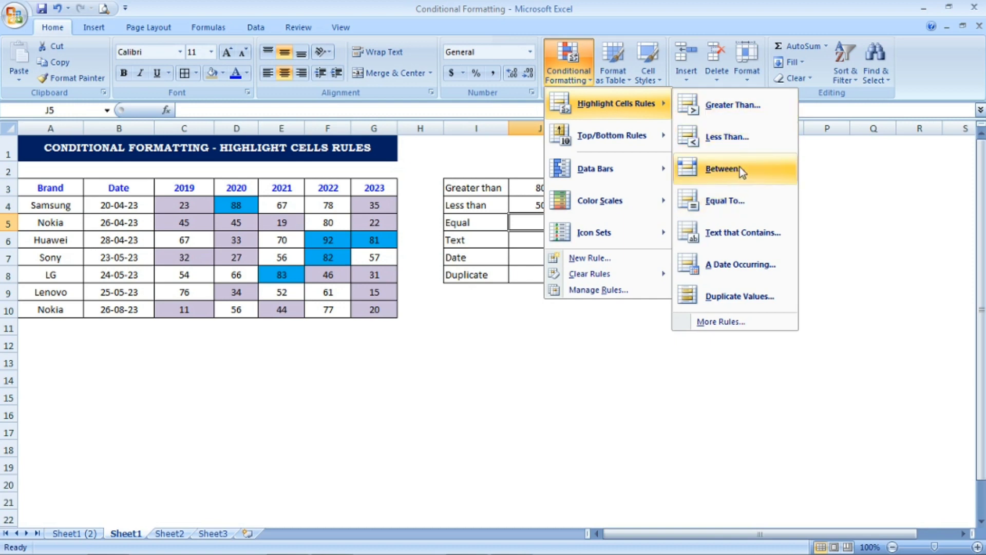
left_click(742, 208)
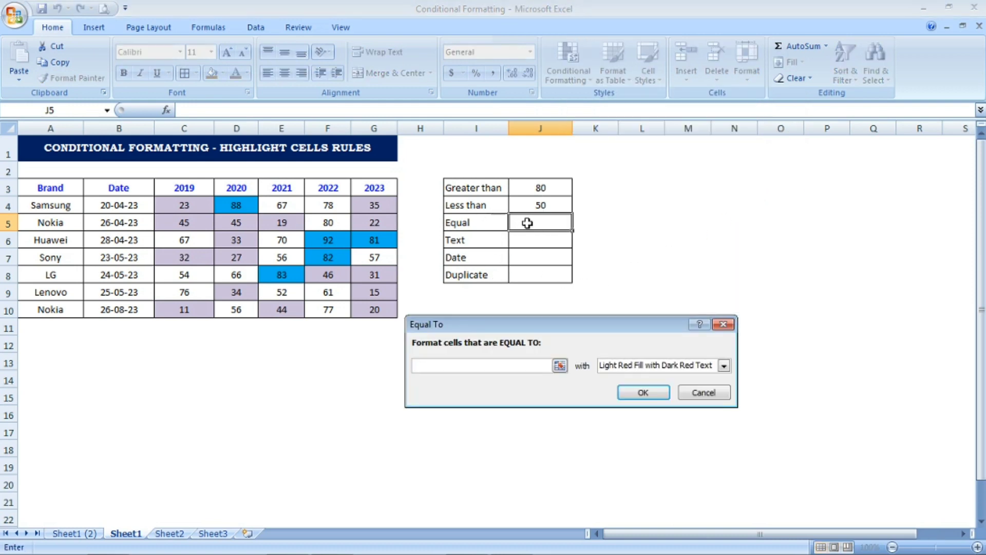
left_click(721, 324)
Start an Equal To highlight rule on the yearly figures C4:G10 with cell J5 as its comparison value
left_click_drag(198, 205, 360, 309)
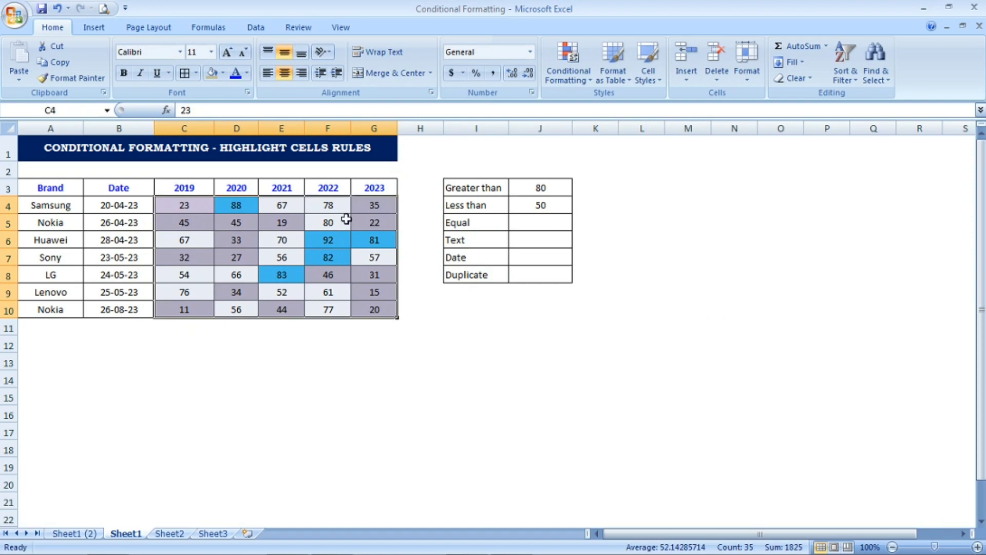
left_click(575, 84)
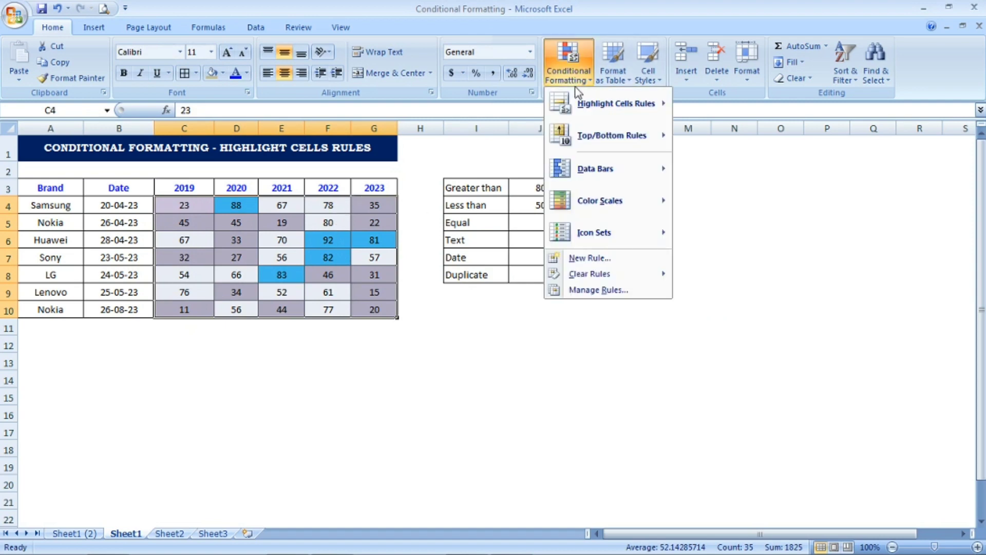
mouse_move(599, 101)
left_click(774, 206)
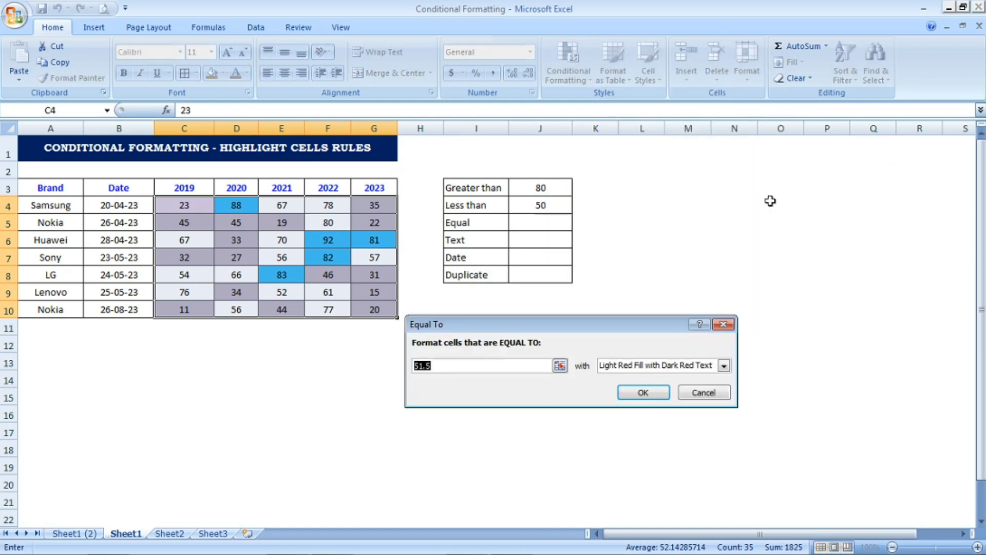
left_click(528, 228)
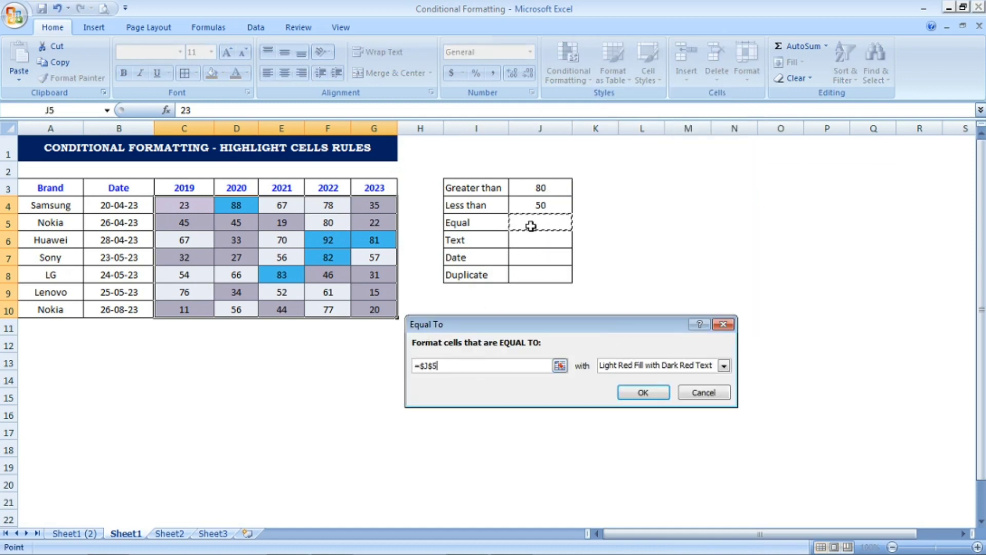
Give the Equal To rule a custom format with a yellow fill and apply the rule
left_click(626, 365)
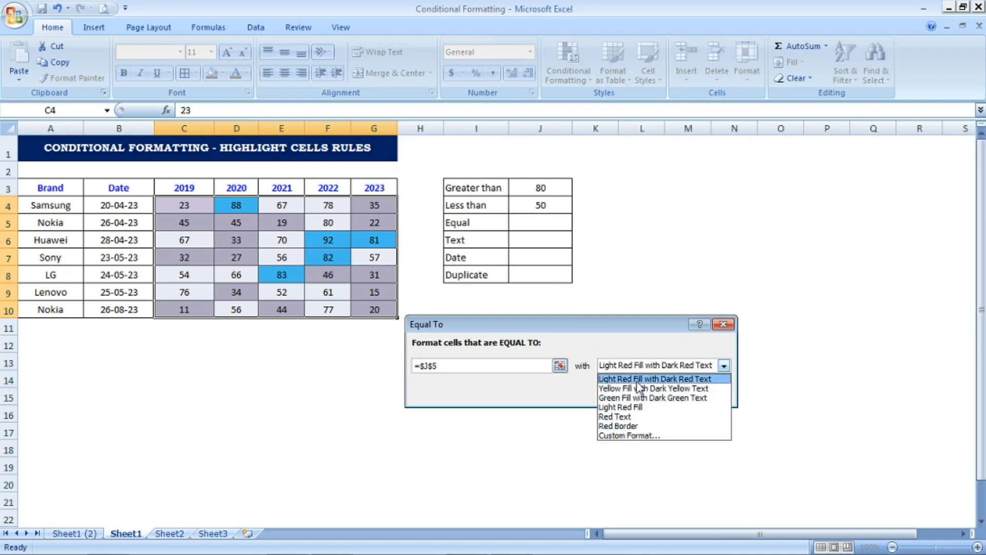
left_click(637, 436)
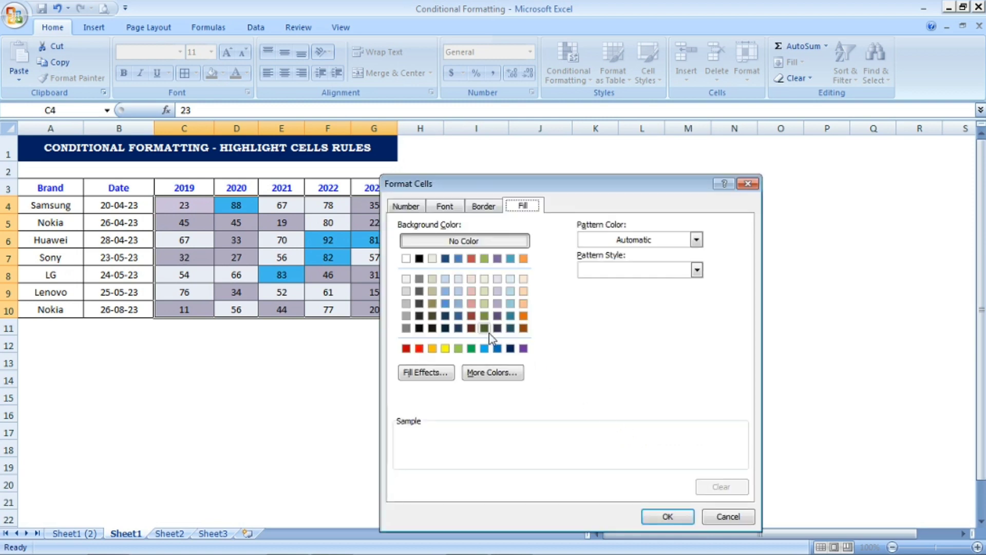
left_click(445, 348)
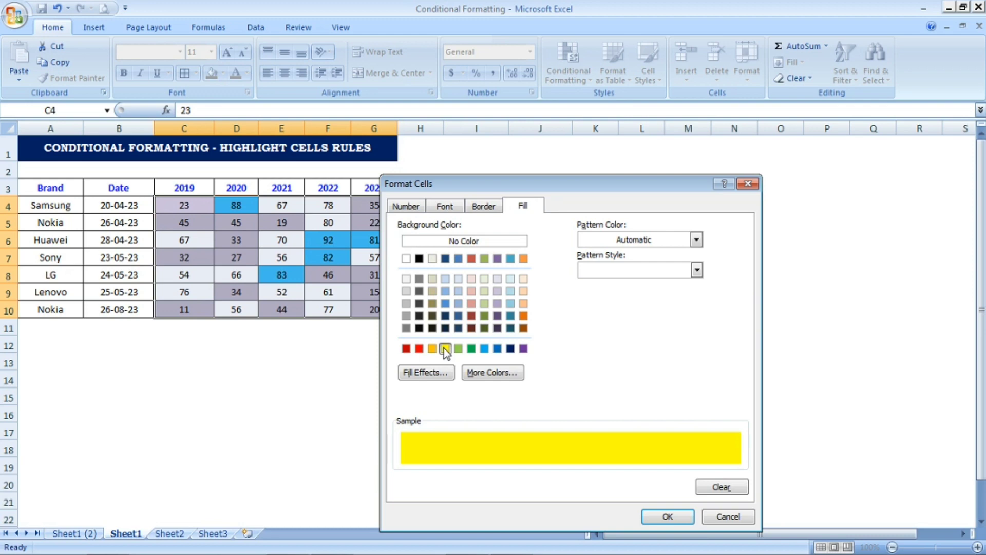
left_click(669, 517)
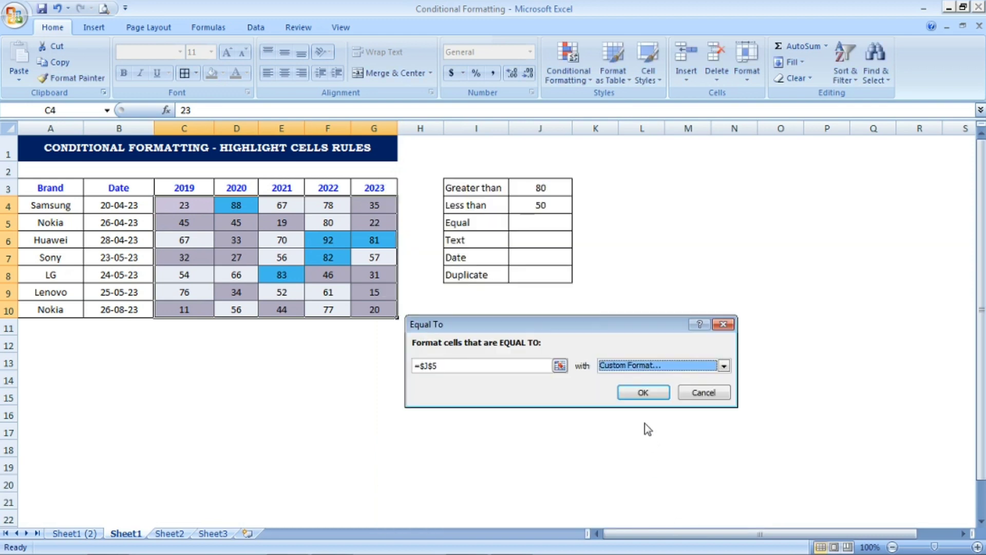
left_click(645, 393)
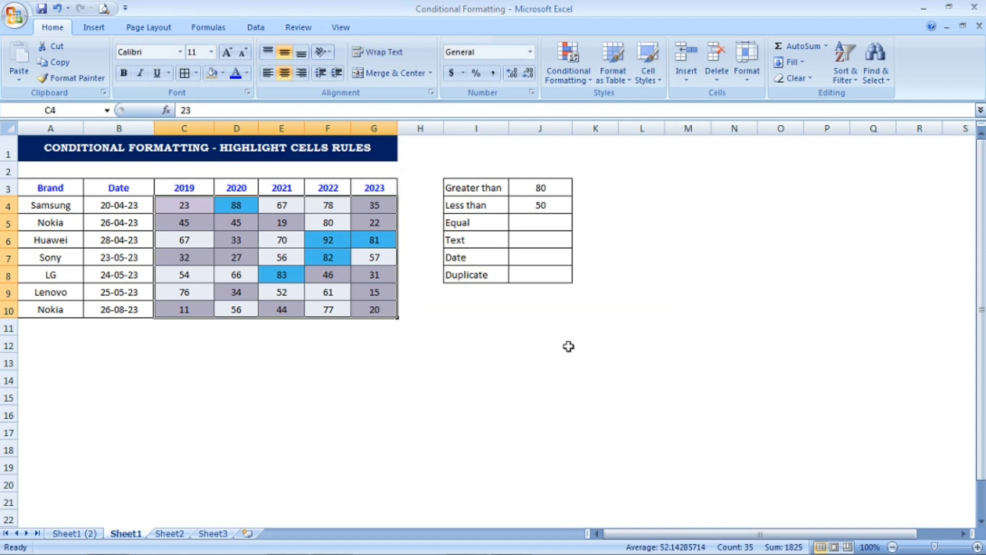
Enter 80 as the Equal criterion in cell J5 and check the matching figure in the table
left_click(535, 225)
type("8")
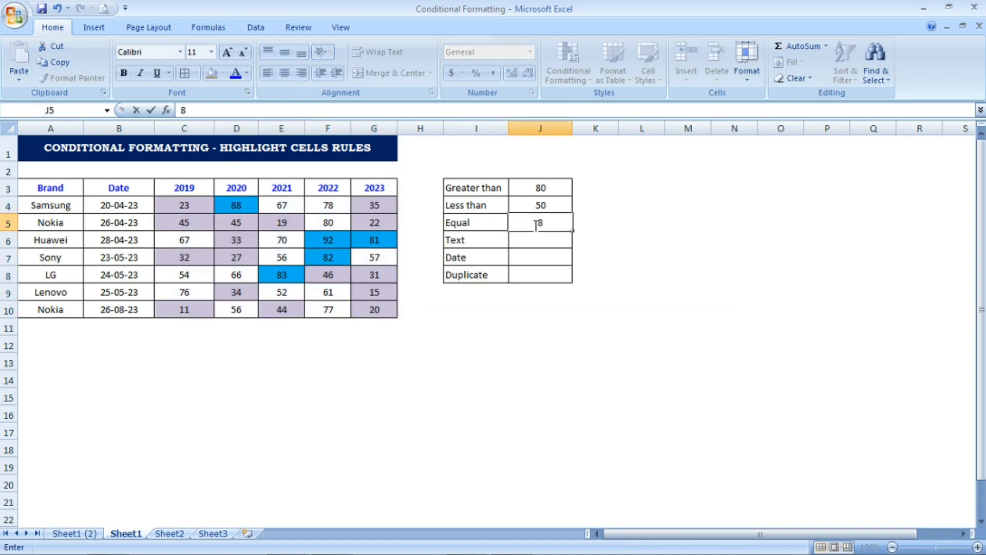
type("0")
key("Return")
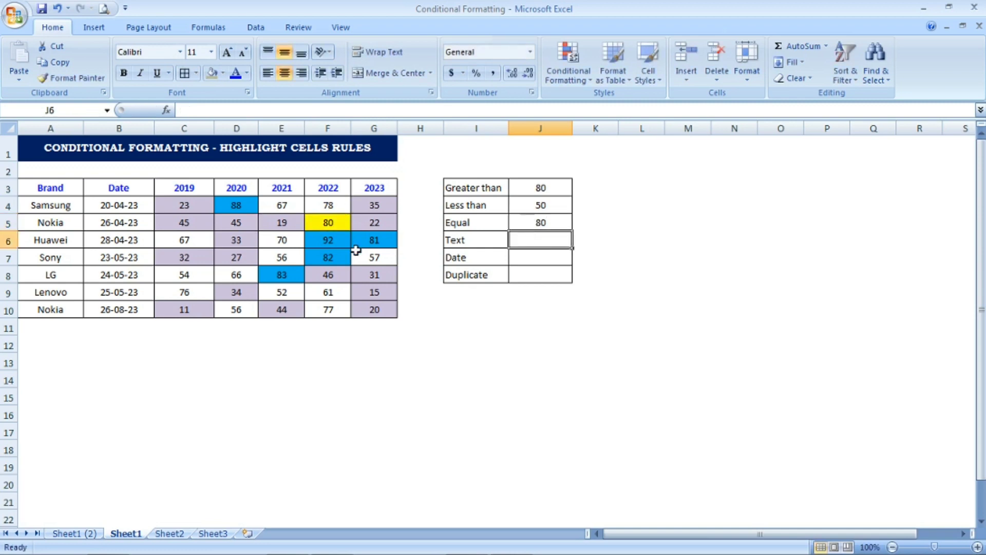
left_click(335, 222)
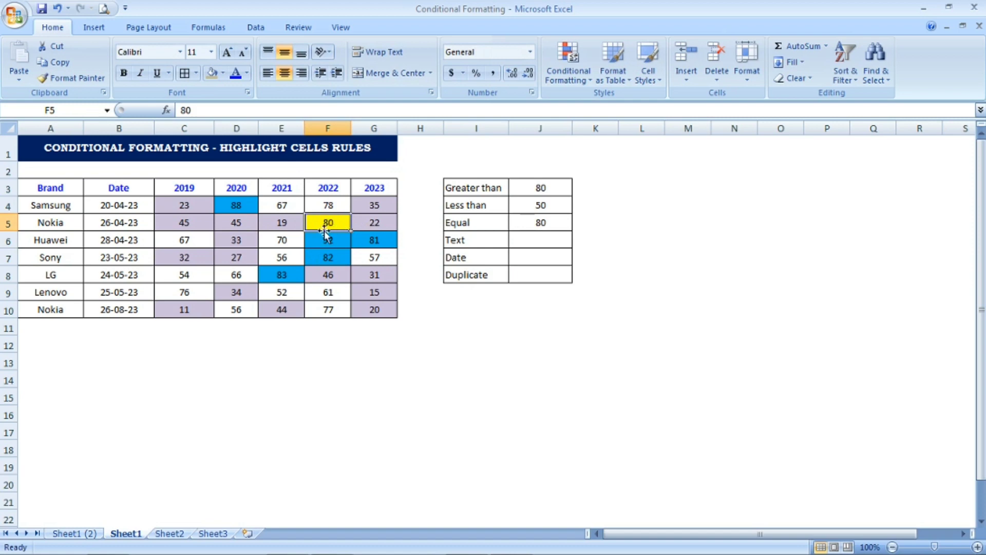
Set Sony's 2021 figure in E7 to 80 and check it against the Equal criterion
left_click(286, 257)
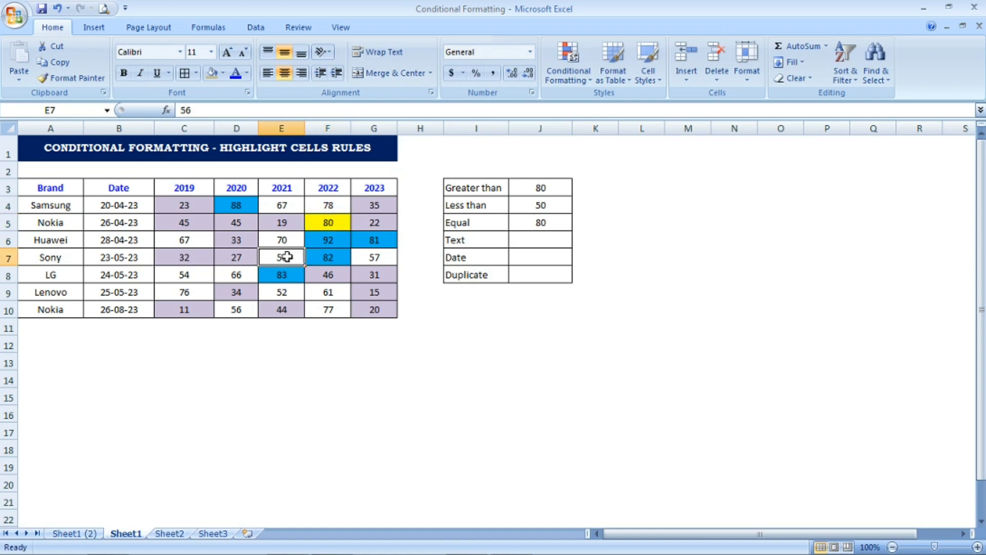
type("80")
key("Return")
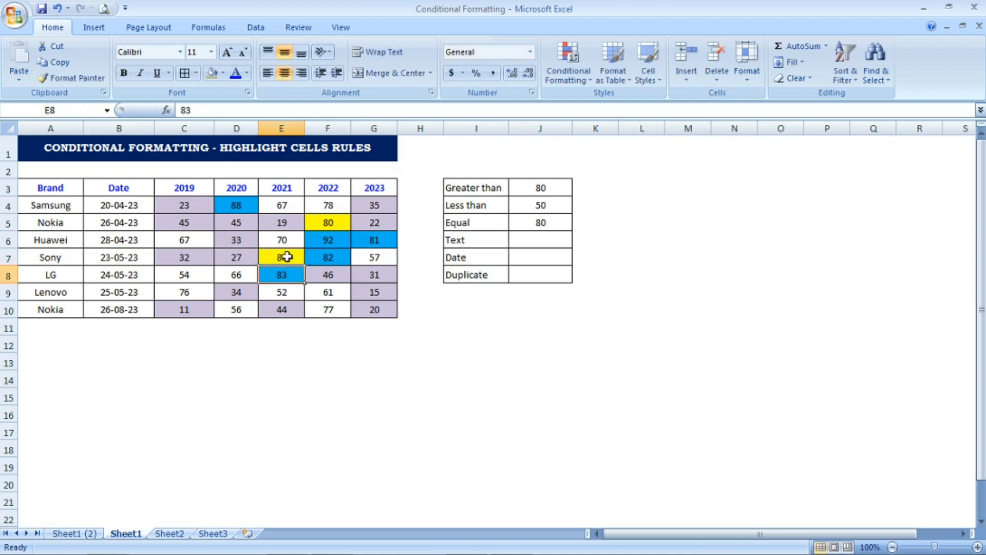
left_click(282, 256)
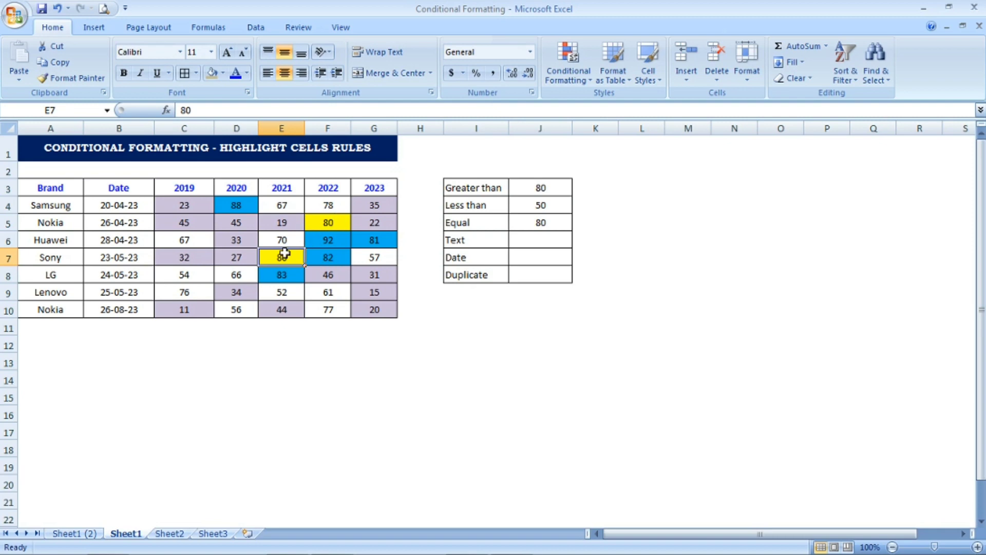
left_click(484, 244)
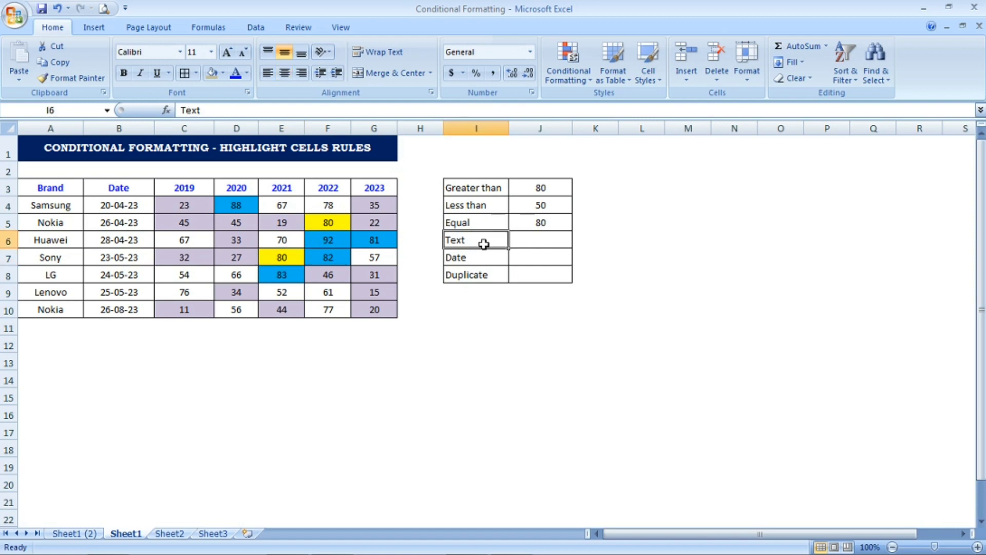
left_click(521, 244)
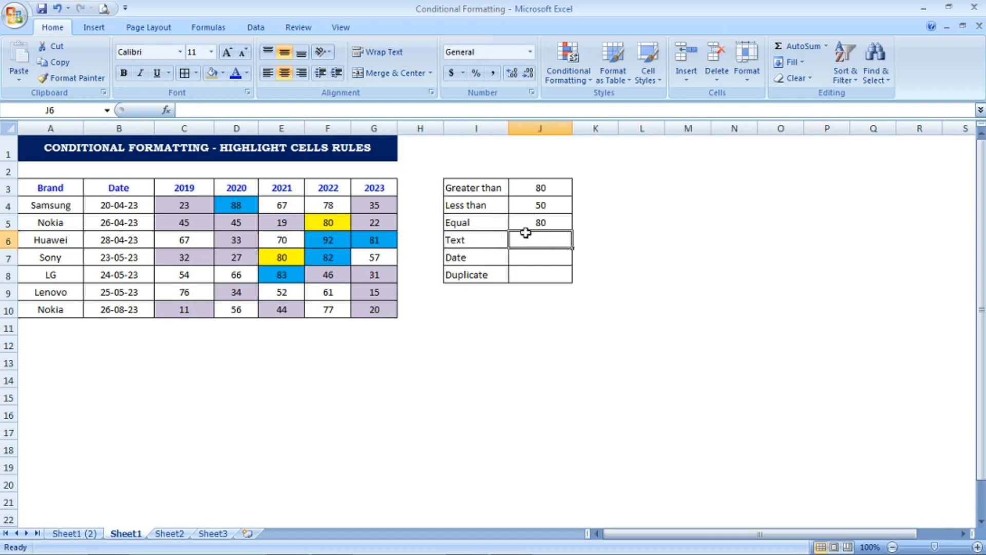
left_click(574, 75)
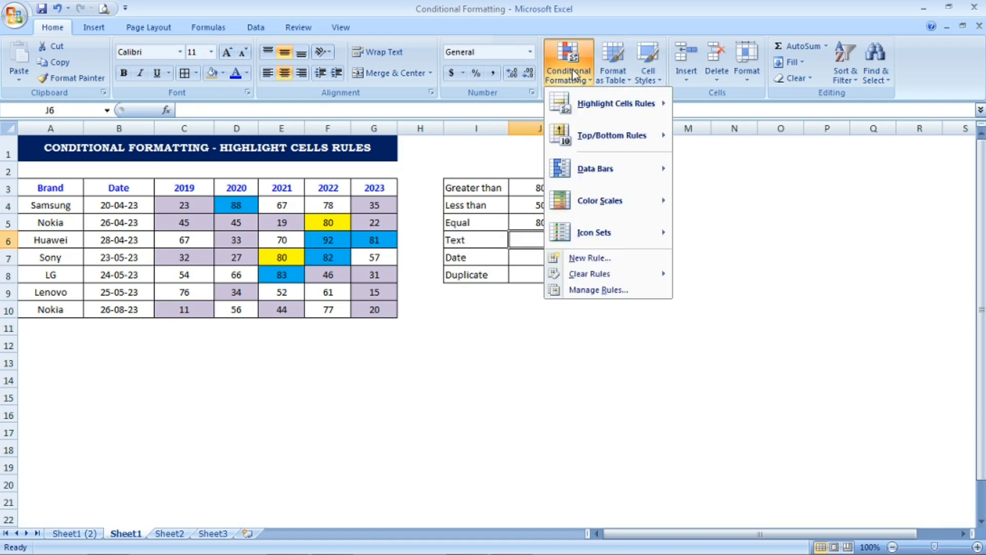
mouse_move(621, 105)
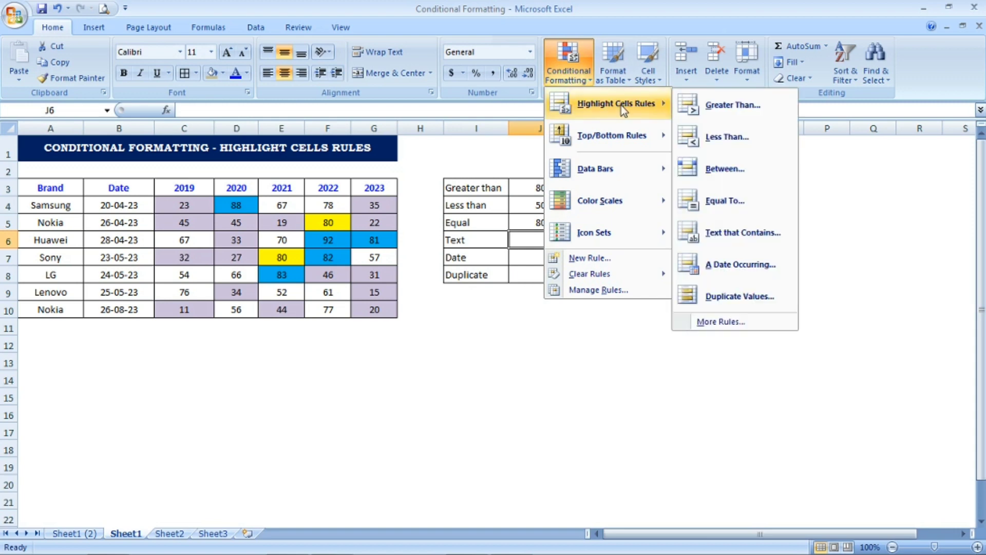
left_click(747, 241)
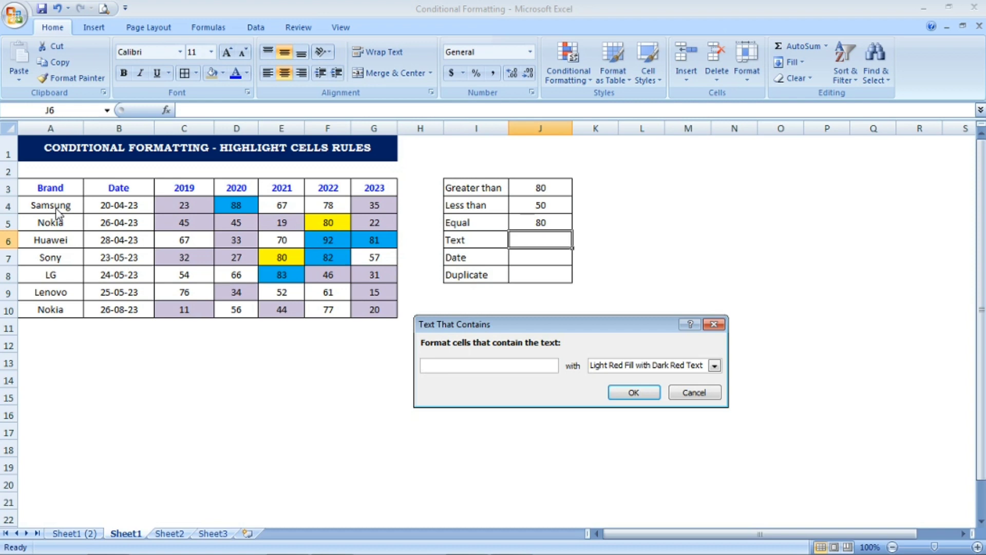
left_click(706, 391)
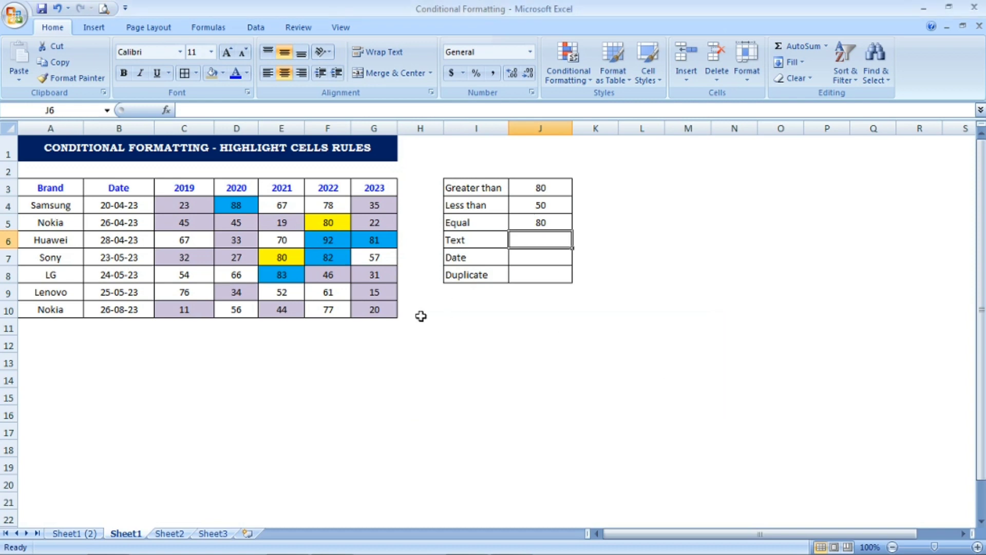
Add a Text That Contains rule to brand names A4:A10 for "Samsung" with Light Red Fill with Dark Red Text
left_click_drag(64, 205, 63, 312)
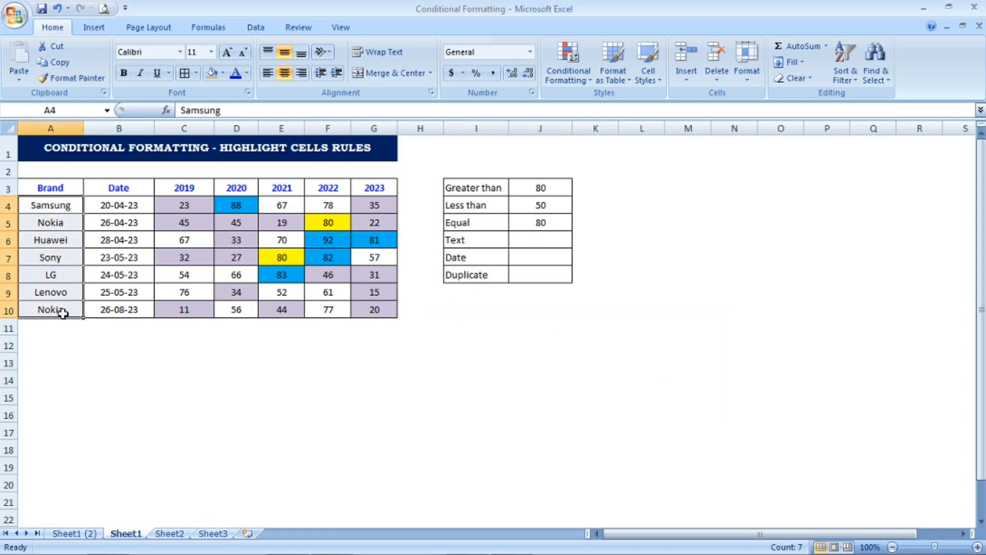
left_click(573, 77)
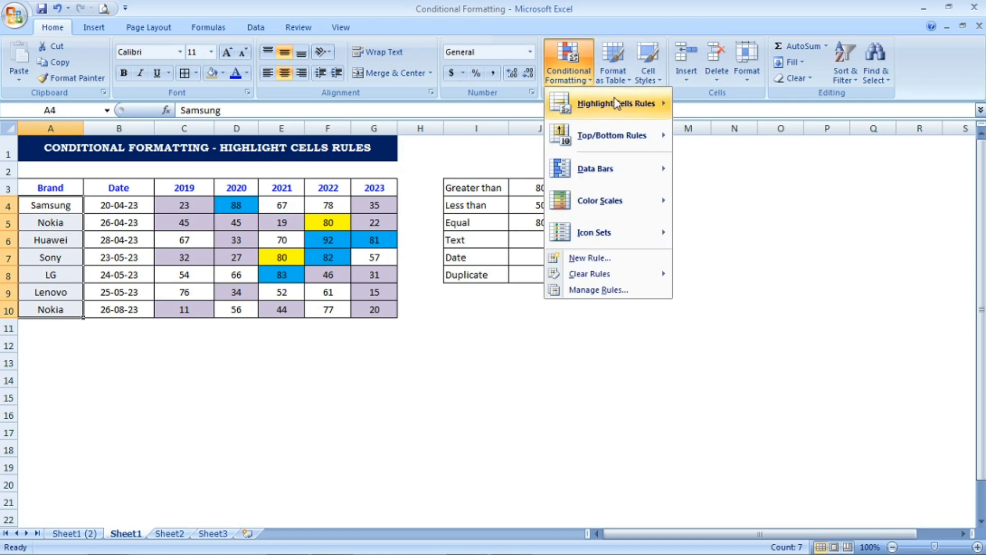
mouse_move(616, 103)
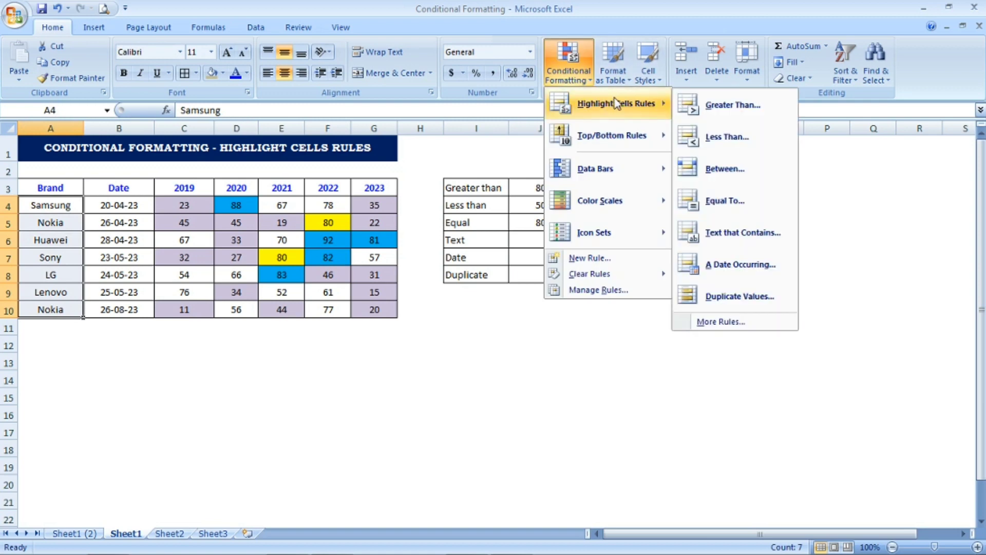
left_click(759, 240)
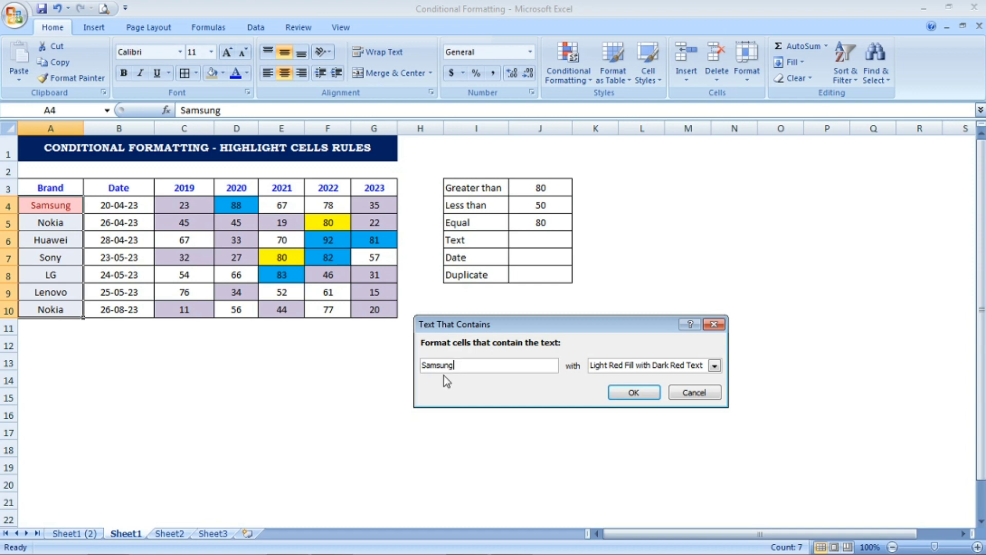
left_click(634, 392)
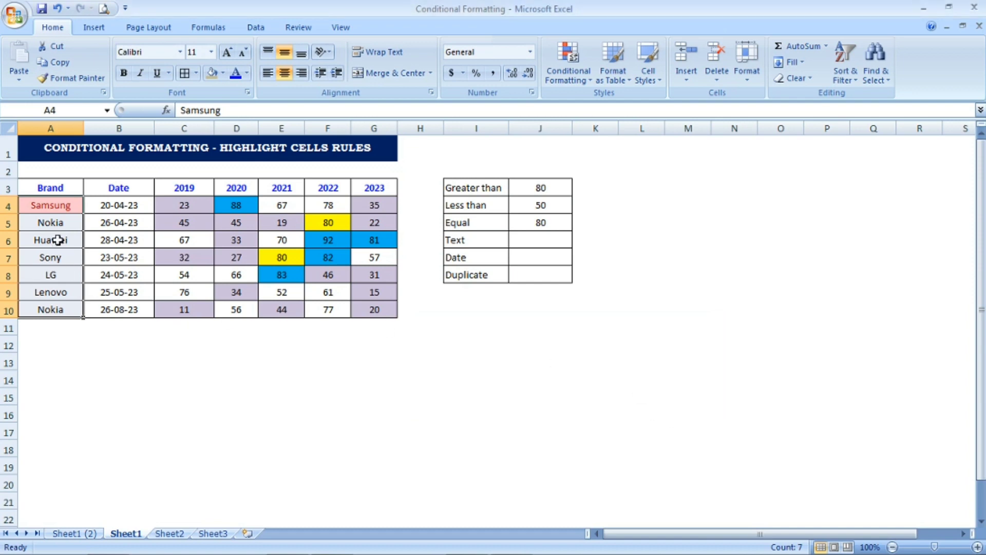
left_click(54, 208)
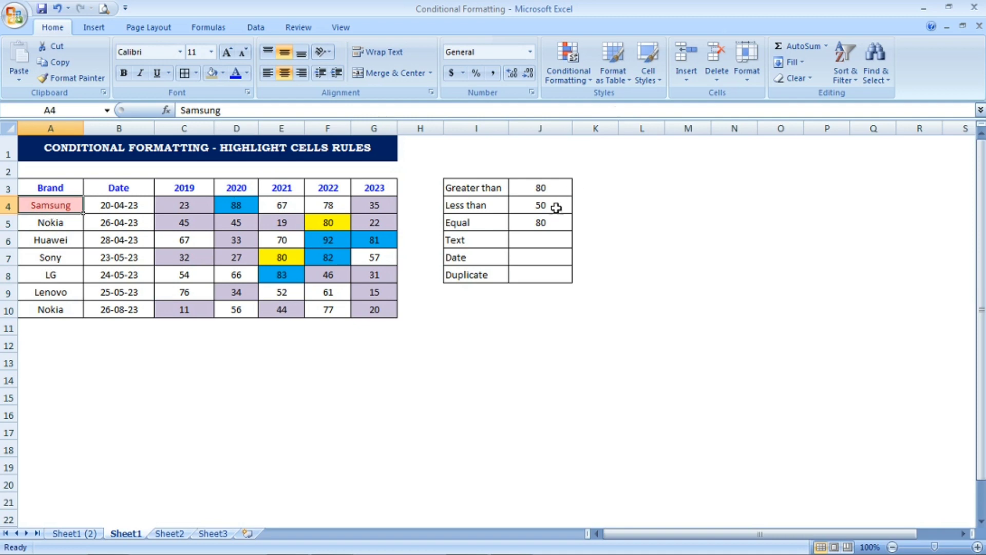
left_click(551, 243)
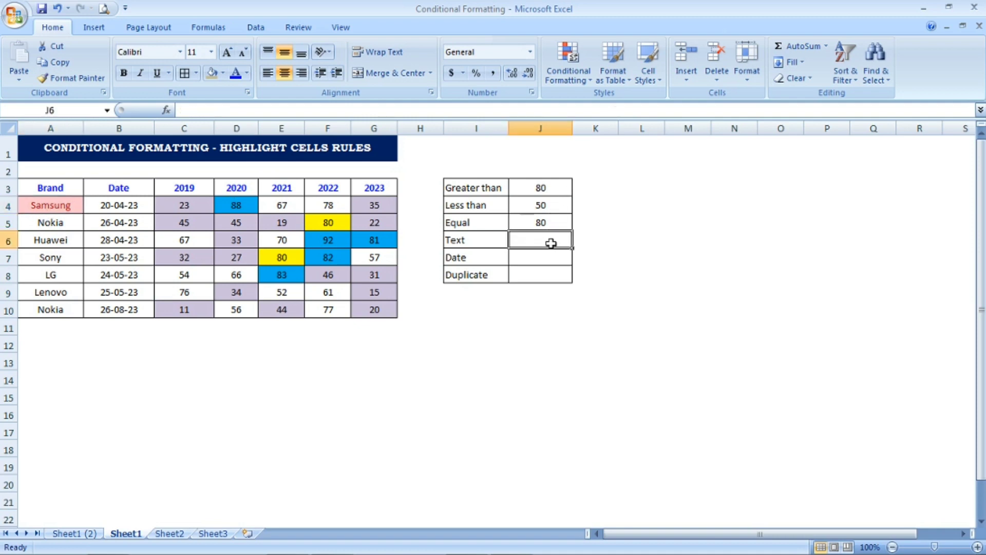
left_click(545, 256)
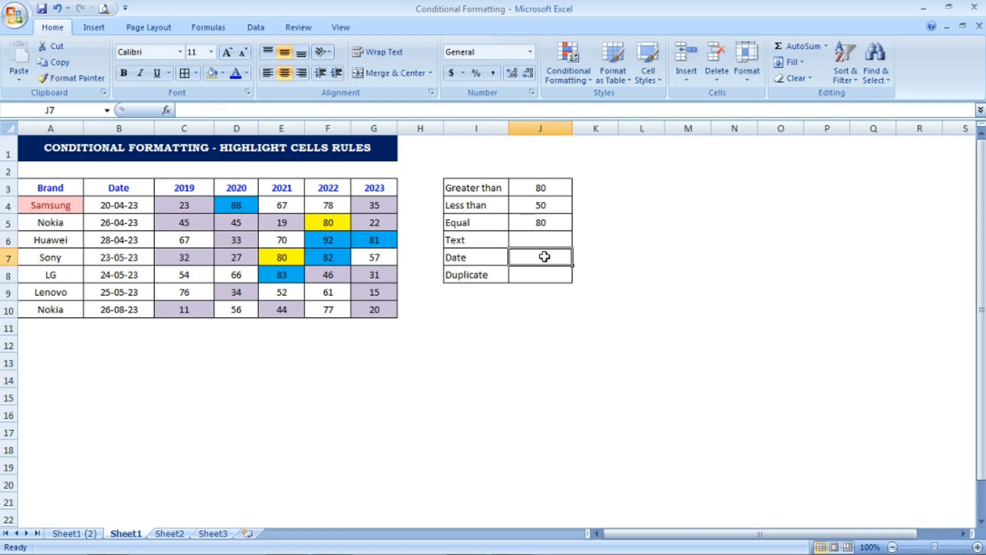
left_click(465, 257)
left_click(532, 267)
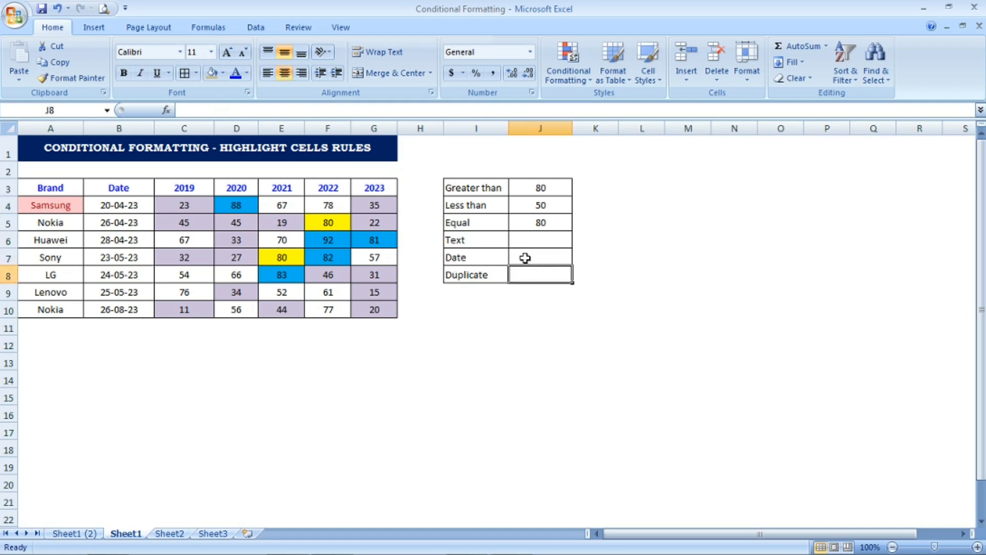
left_click(524, 257)
Apply a Date Occurring rule to dates B4:B10 for Next month with Yellow Fill with Dark Yellow Text
left_click_drag(117, 209, 115, 298)
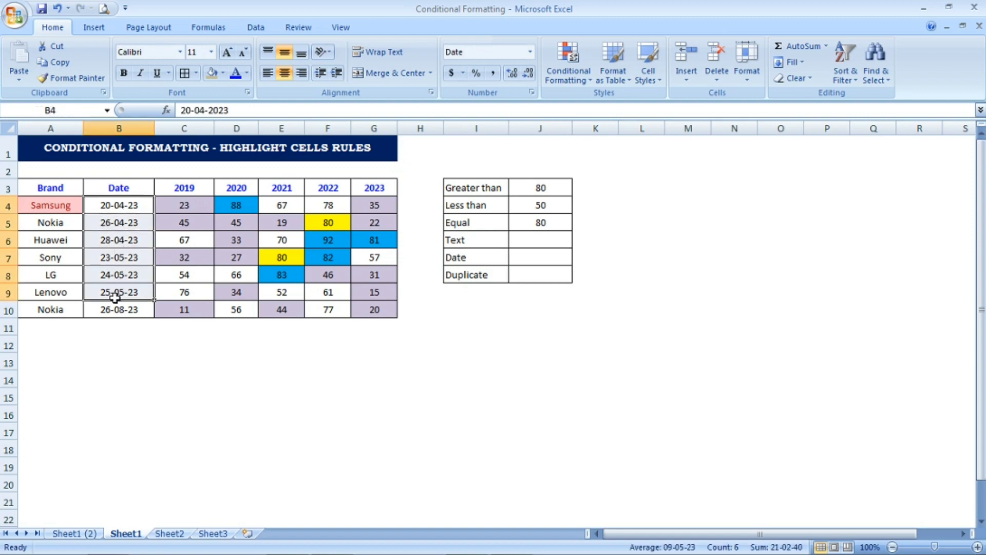
key("shift+Down")
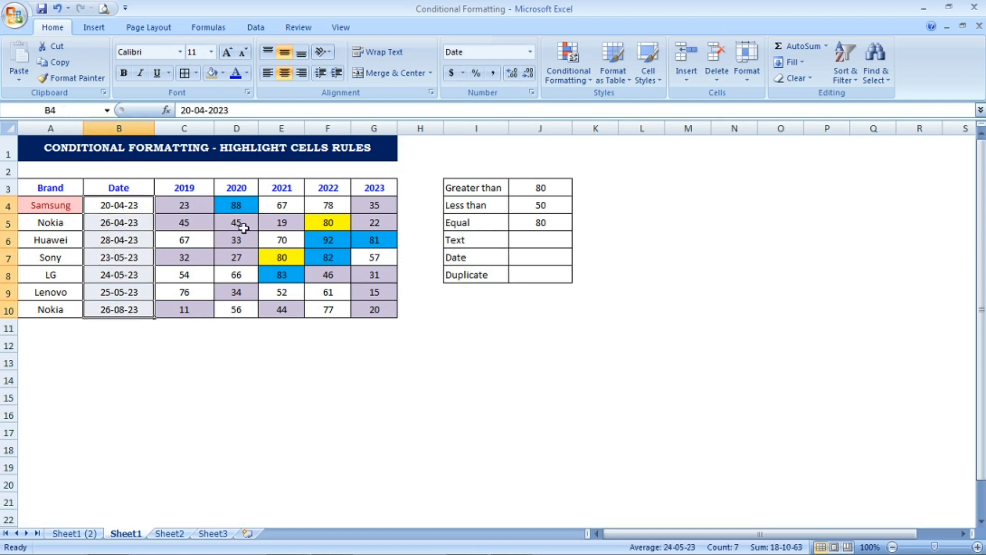
left_click(573, 74)
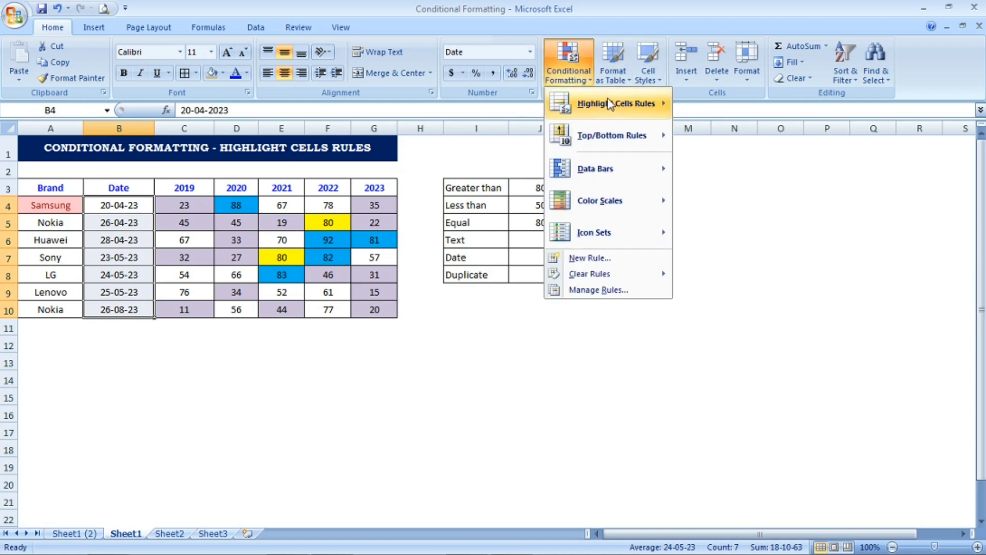
mouse_move(610, 103)
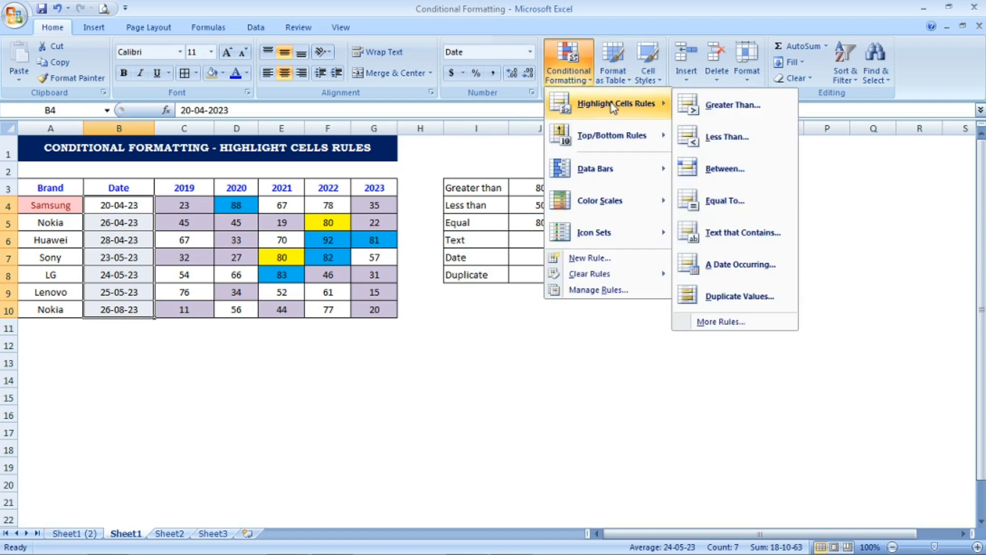
left_click(750, 274)
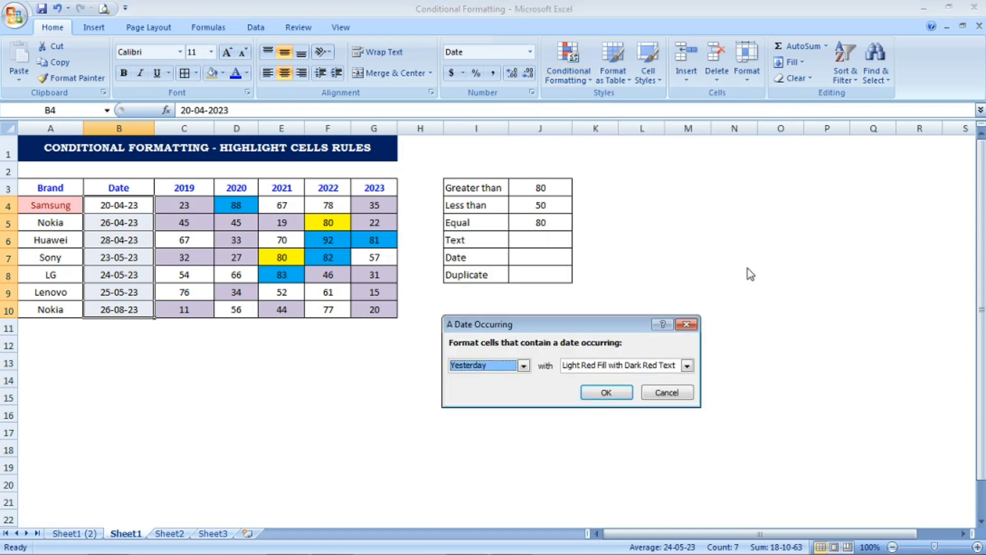
left_click(524, 365)
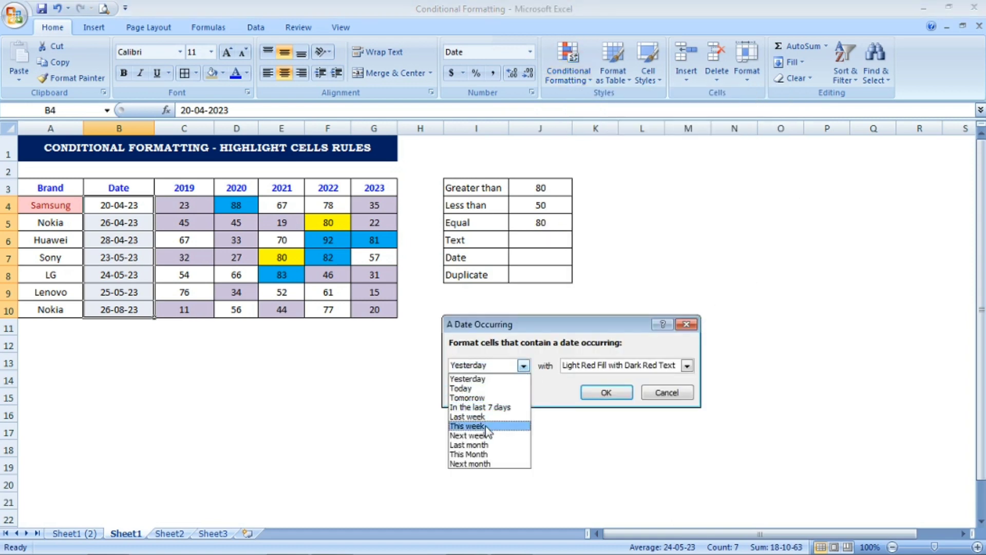
left_click(487, 465)
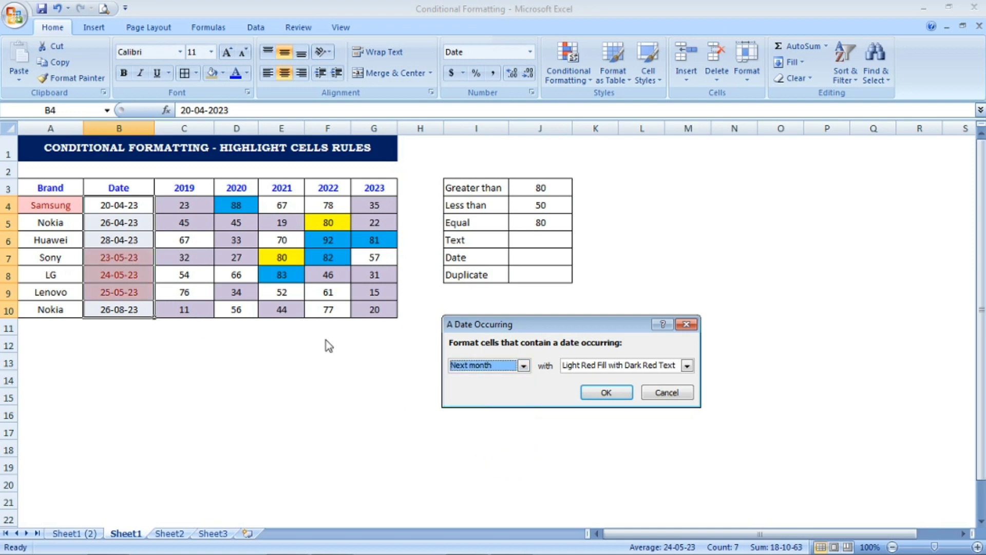
left_click(633, 366)
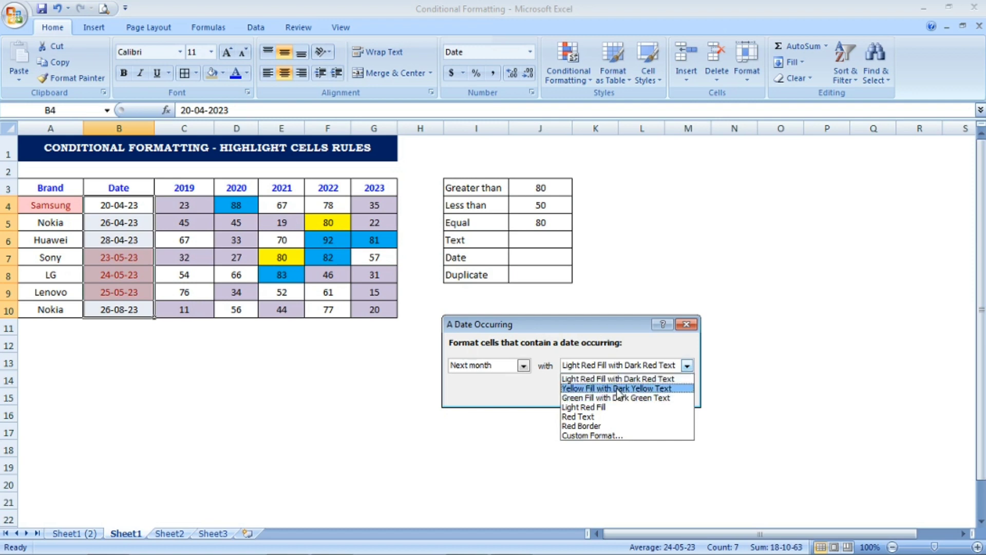
left_click(620, 389)
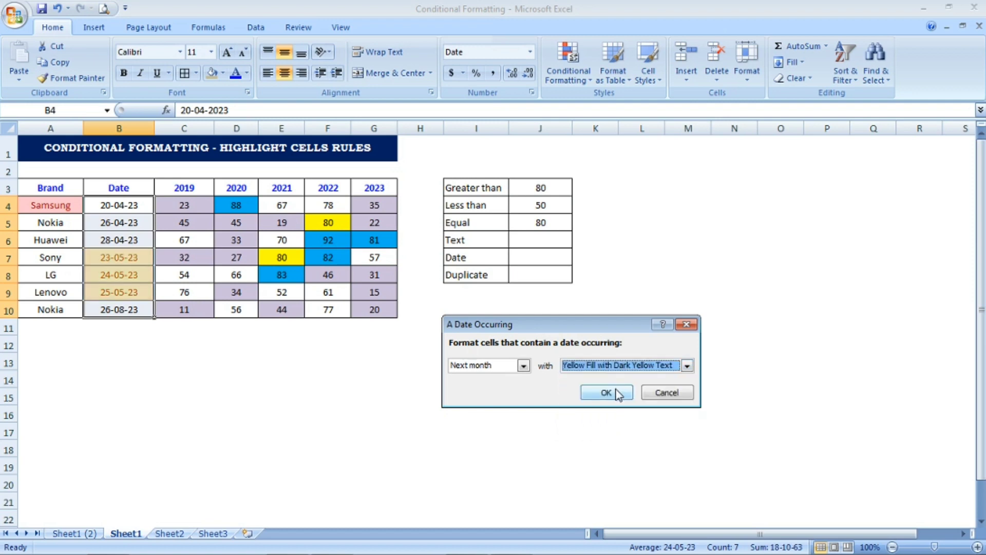
left_click(607, 392)
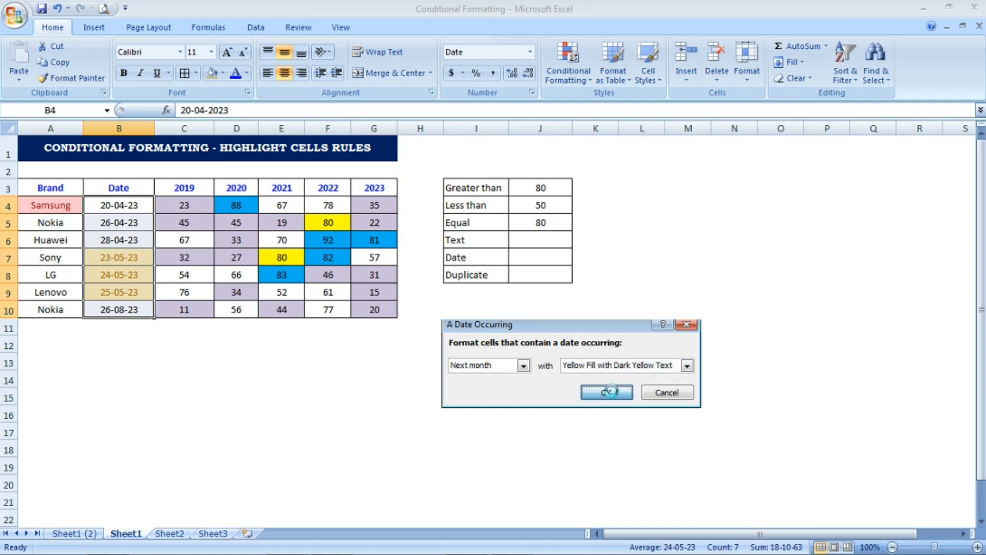
Examine the dates in B7:B9 that the Next month rule highlights
left_click(116, 259)
left_click(122, 276)
left_click(121, 292)
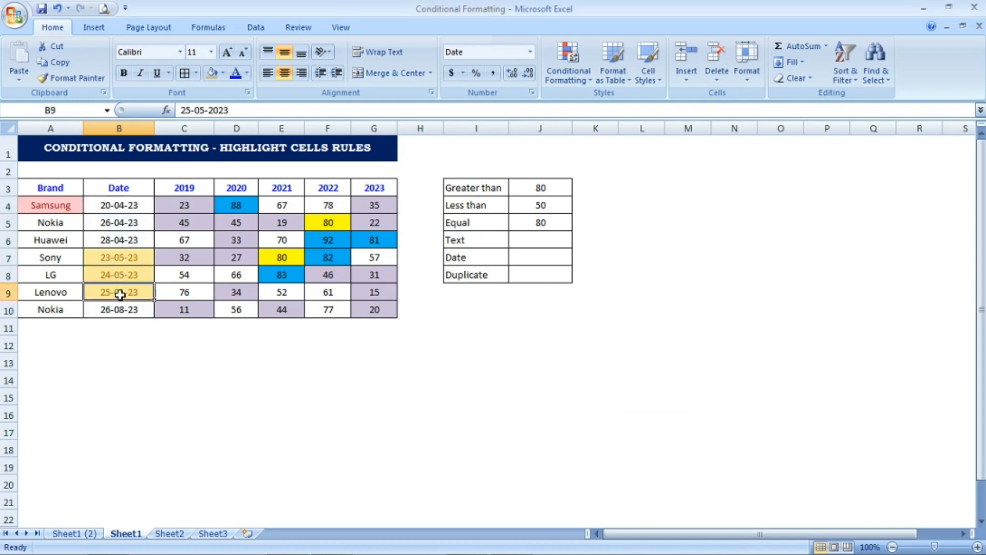
left_click(122, 278)
left_click(122, 258)
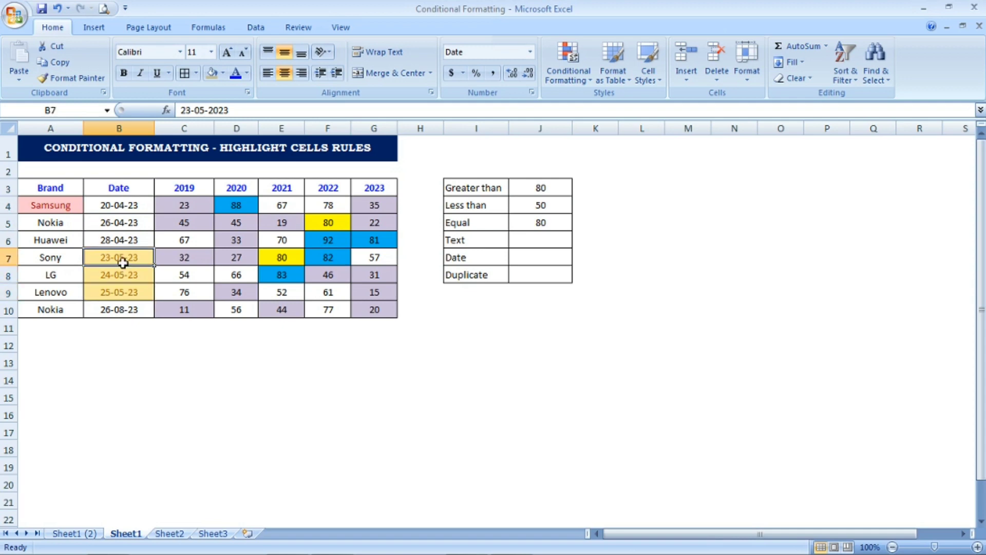
left_click(123, 275)
left_click(124, 290)
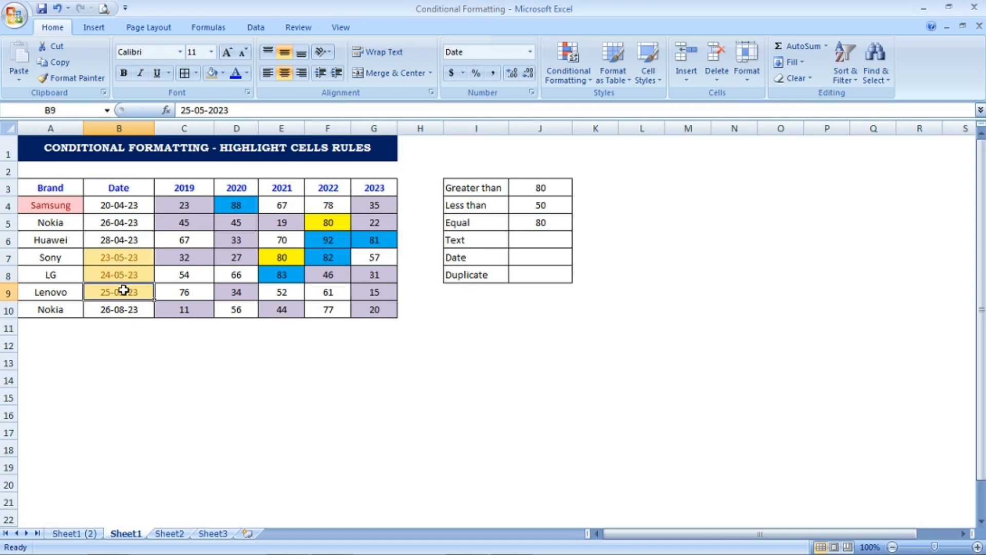
left_click(129, 262)
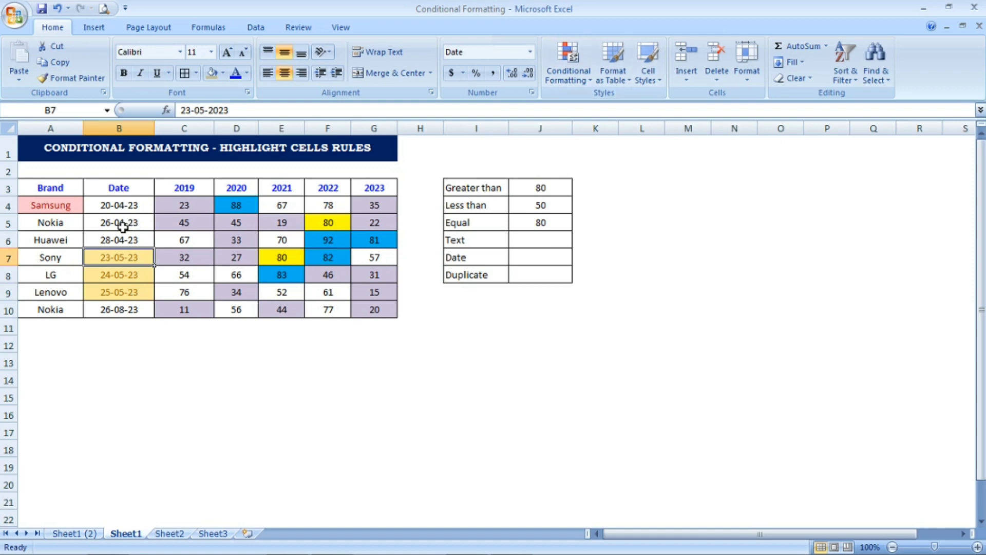
Apply a Duplicate Values rule to brand names A4:A10 with Green Fill with Dark Green Text
left_click(498, 259)
left_click(500, 274)
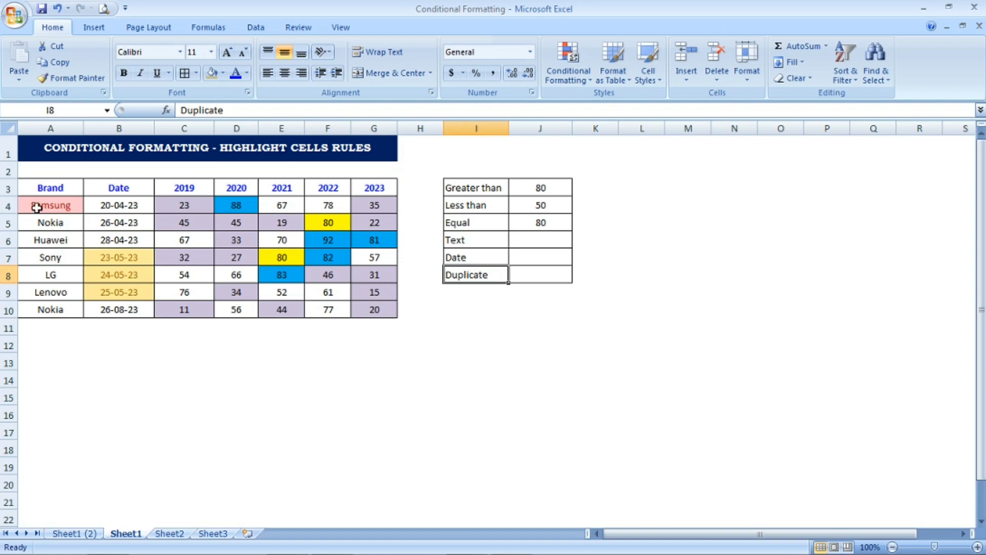
left_click_drag(36, 207, 36, 276)
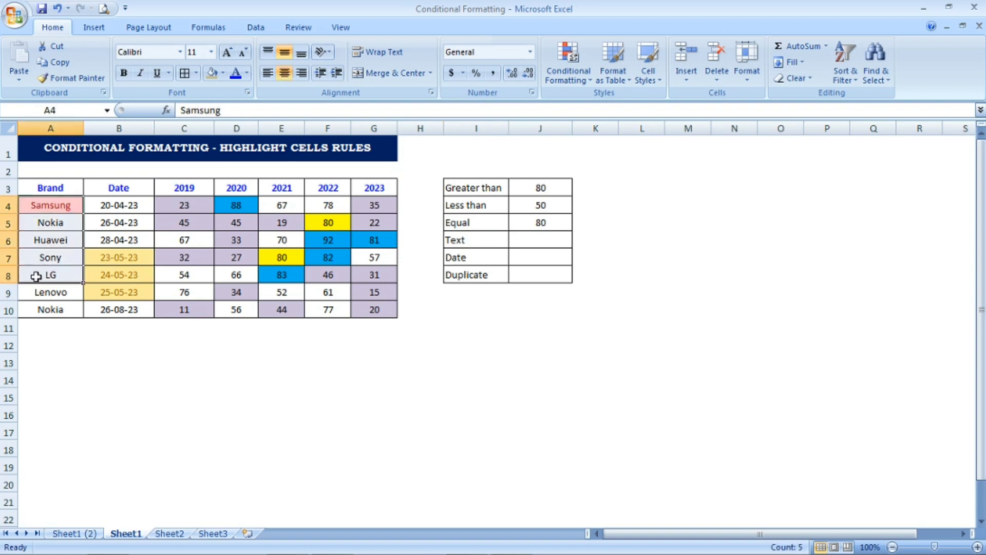
key("shift+Down")
key("shift+Down")
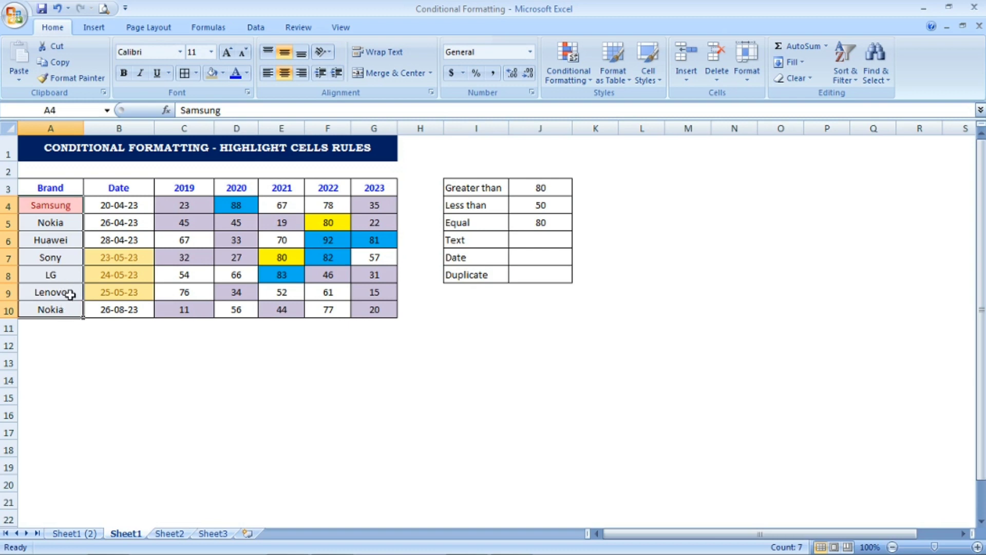
left_click(565, 84)
mouse_move(590, 102)
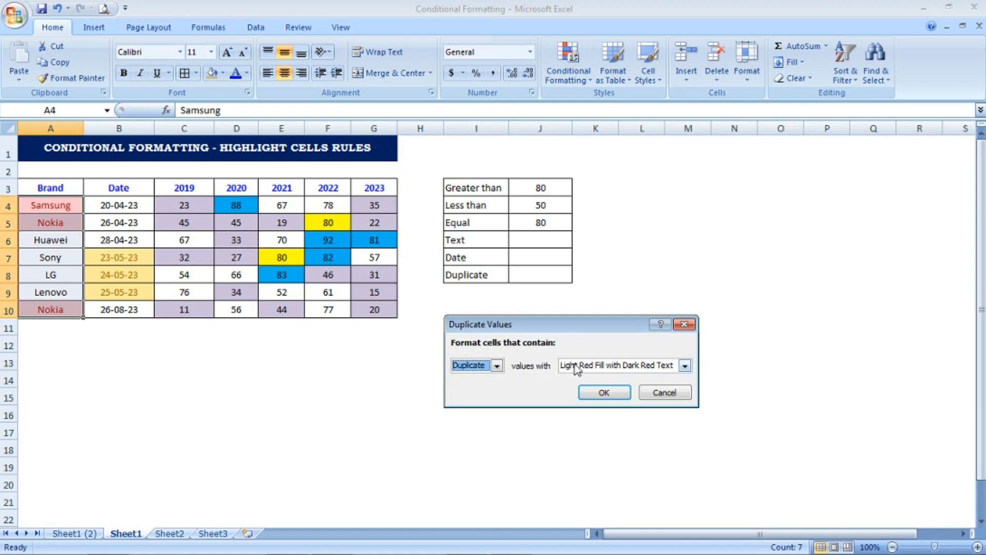
left_click(599, 366)
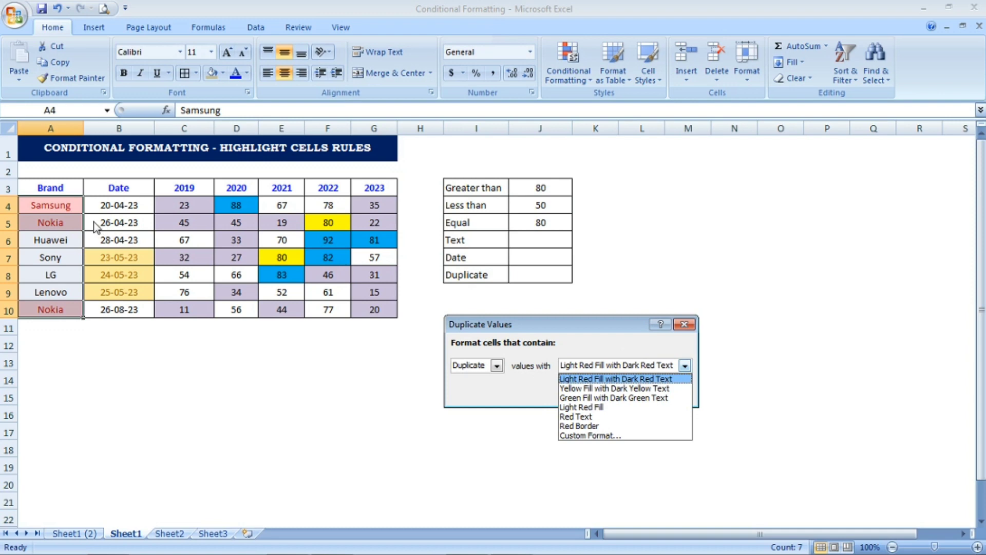
left_click(599, 398)
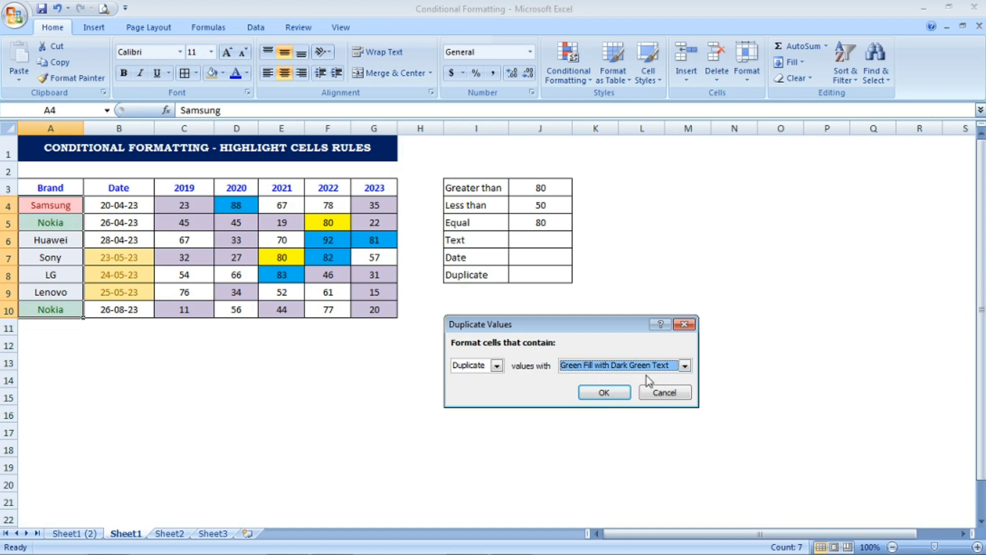
left_click(605, 393)
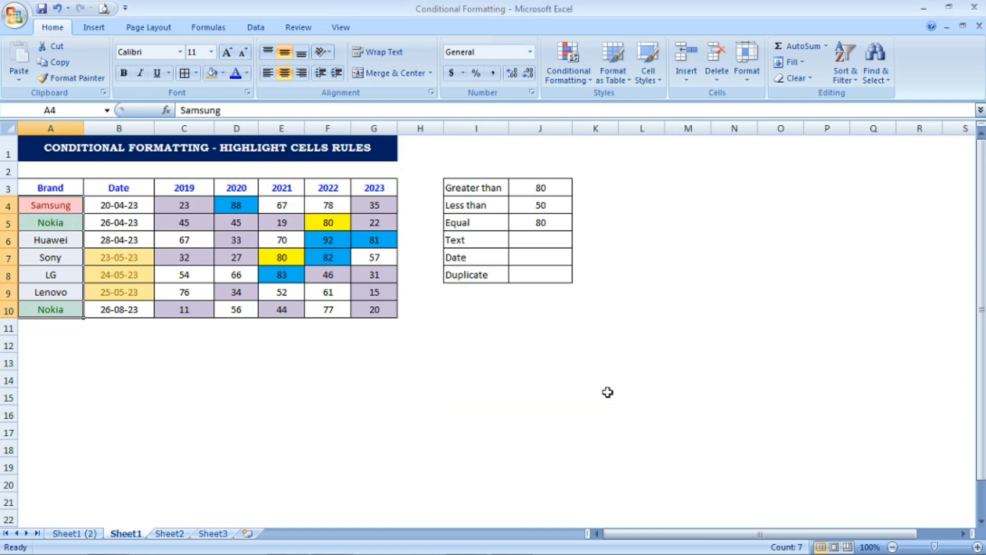
Change the brand name in A8 to Nokia and compare it with the other Nokia cells in the Brand column
left_click(42, 309)
left_click(56, 228)
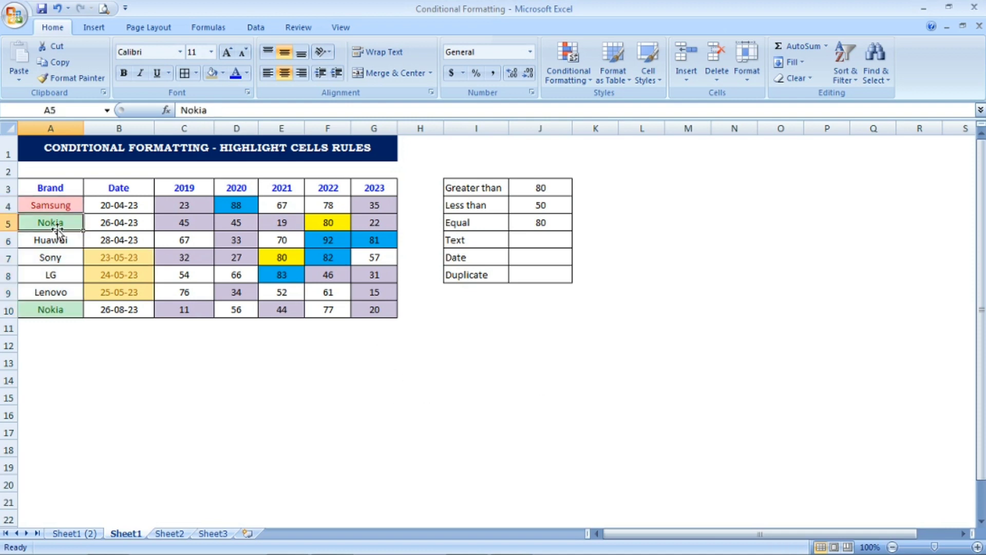
left_click(56, 307)
left_click(59, 224)
left_click(67, 273)
type("Noki")
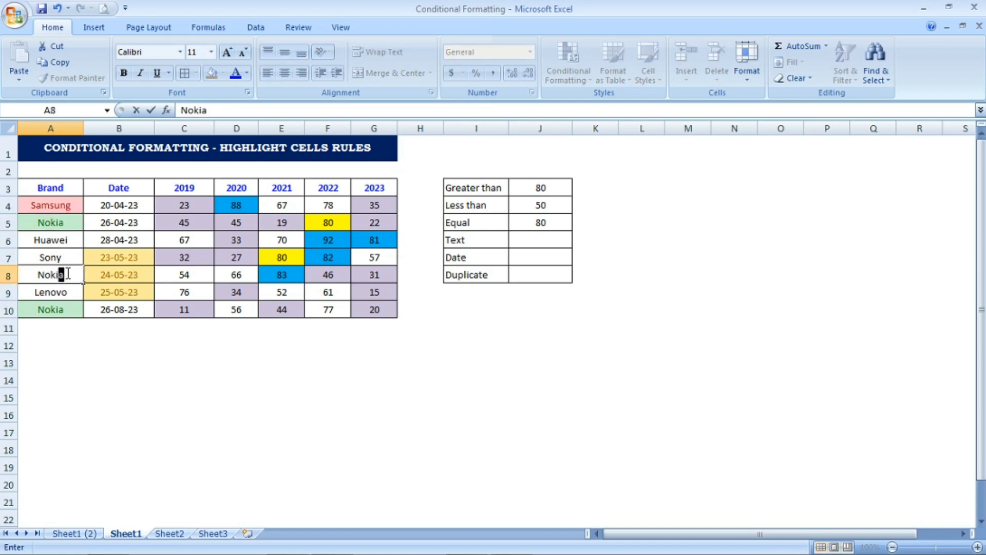
type("a")
key("Return")
left_click(66, 274)
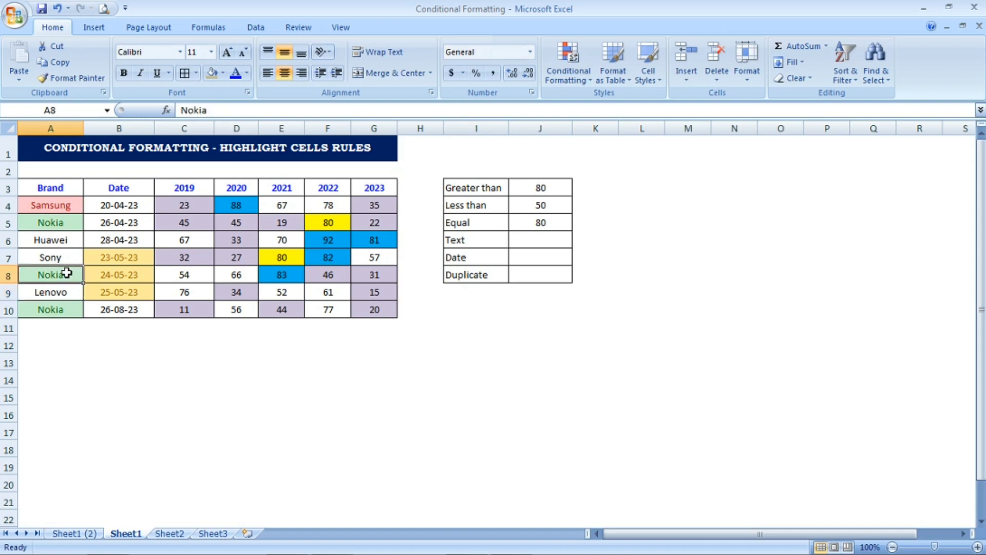
left_click(60, 220)
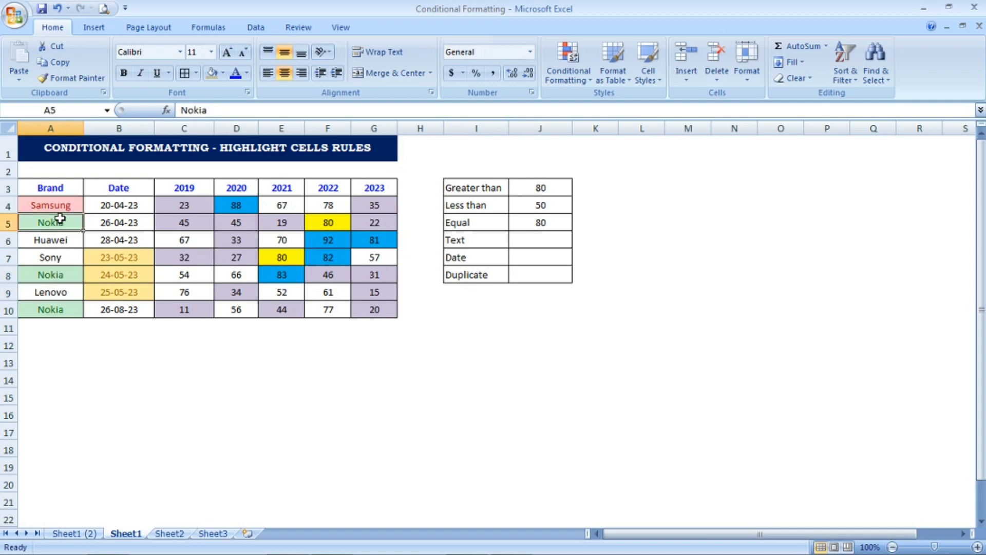
Try Samsung as the brand name in A7 to test the duplicate rule, and undo the entry
left_click(66, 258)
type("Samsung")
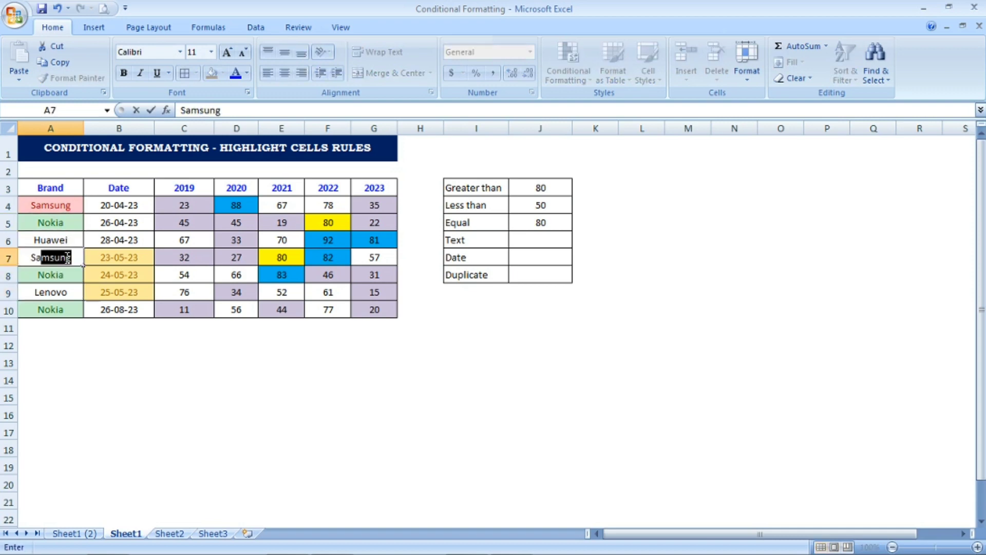
key("Return")
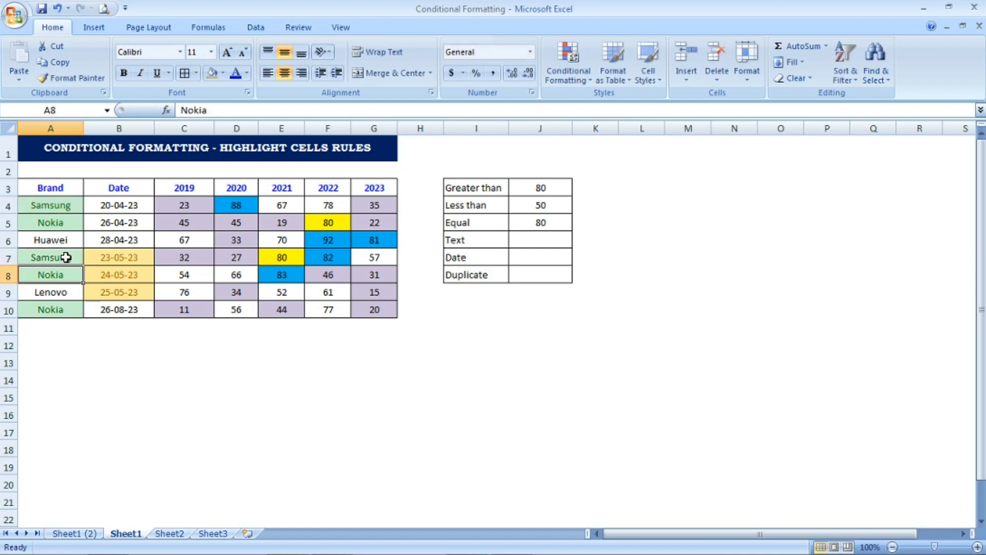
key("ctrl+z")
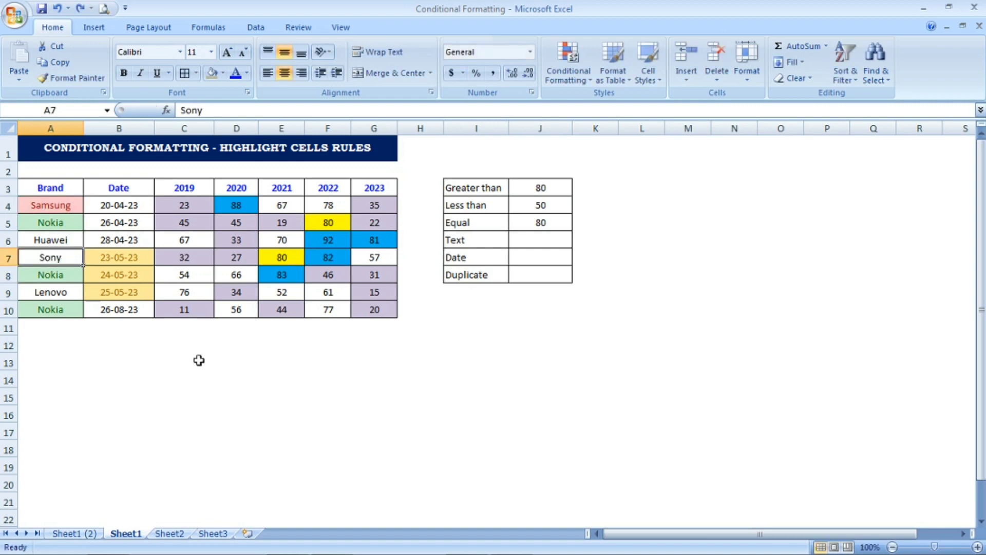
left_click(199, 361)
left_click(70, 252)
left_click(62, 212)
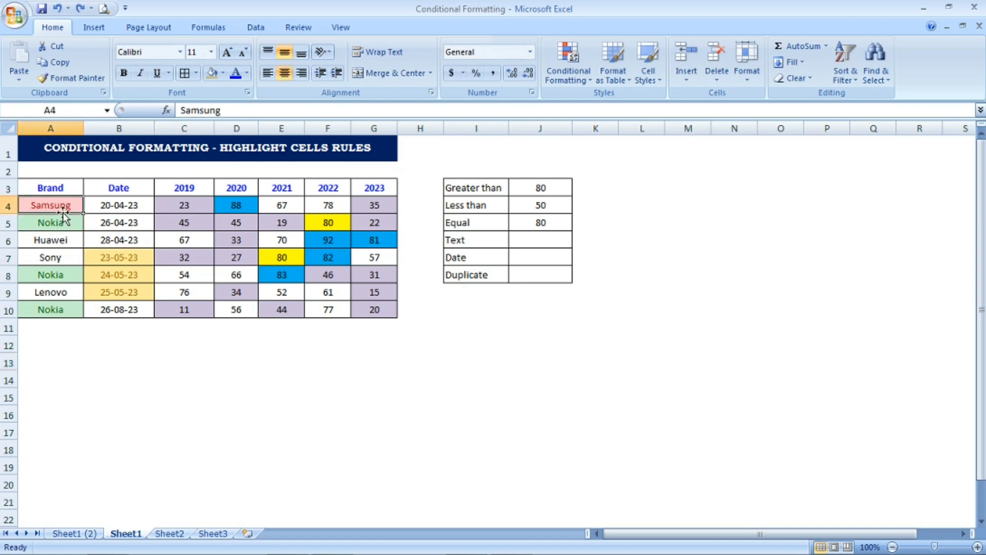
left_click(291, 462)
left_click(494, 442)
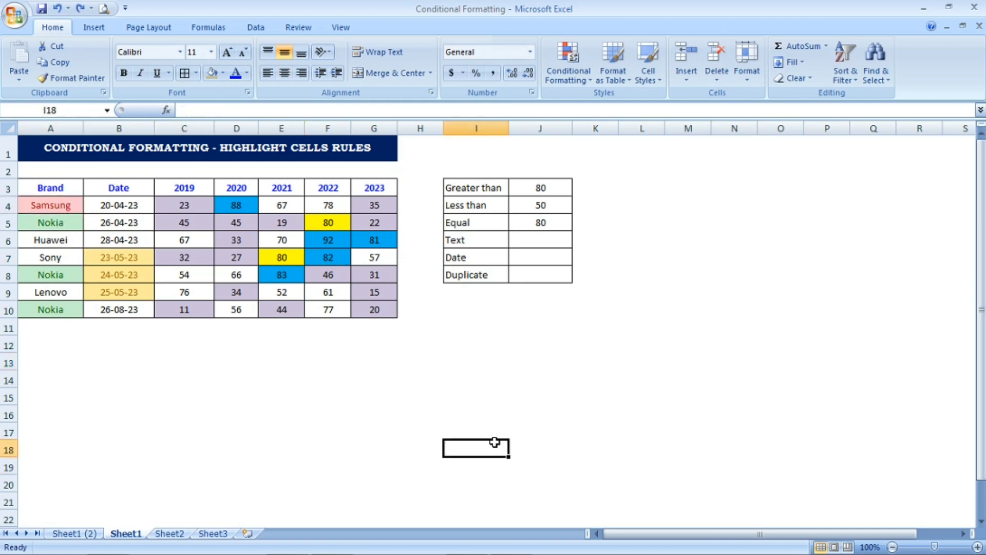
left_click(710, 385)
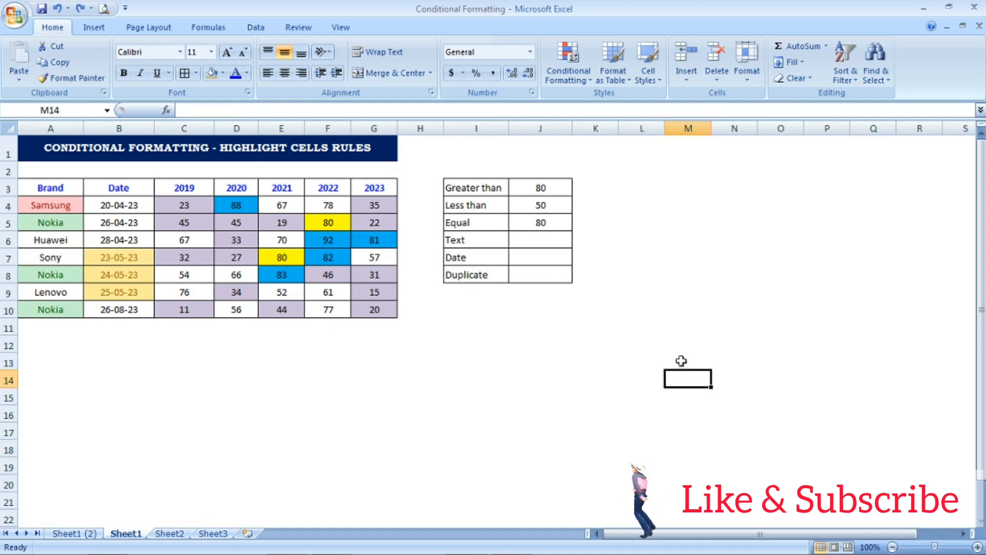
left_click(476, 230)
left_click(473, 207)
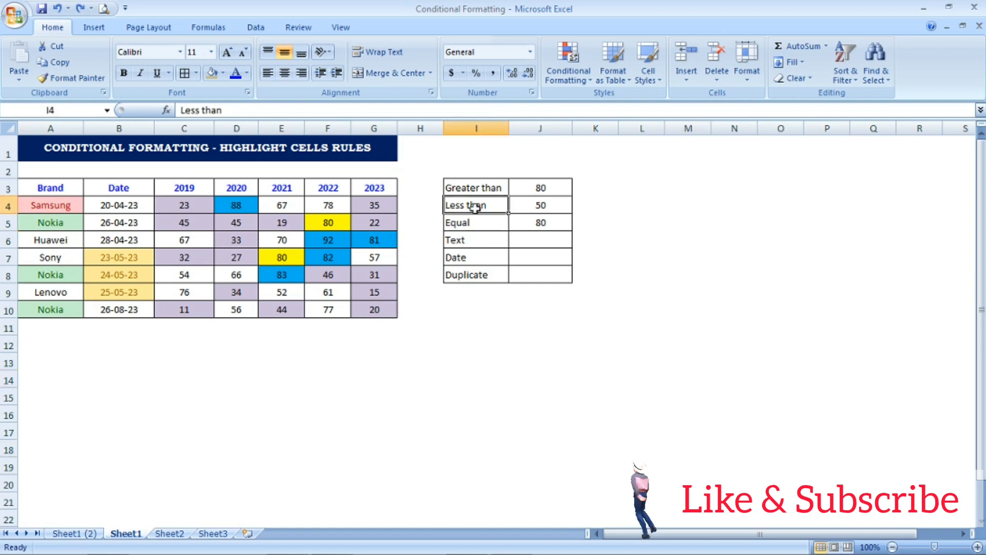
left_click(473, 190)
left_click(517, 384)
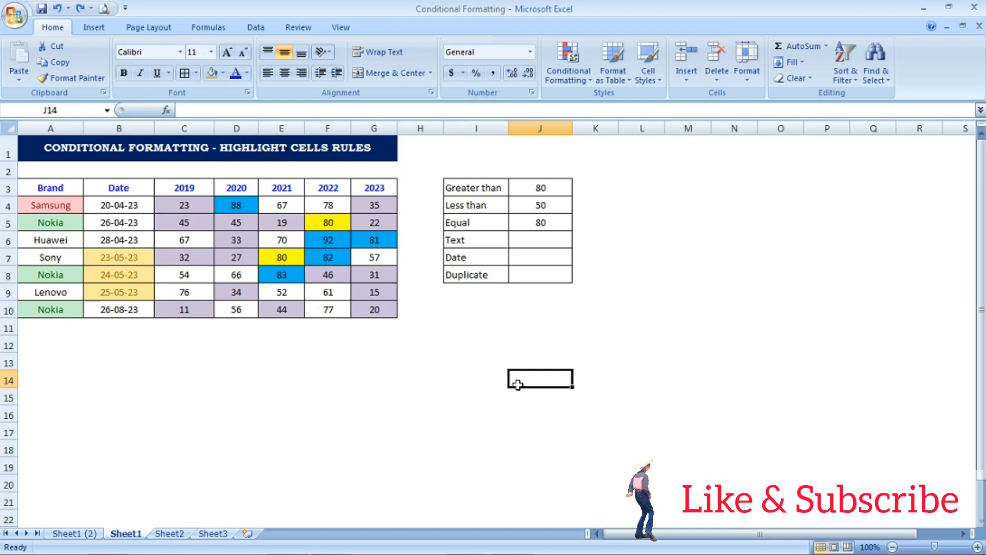
left_click(461, 386)
left_click(393, 384)
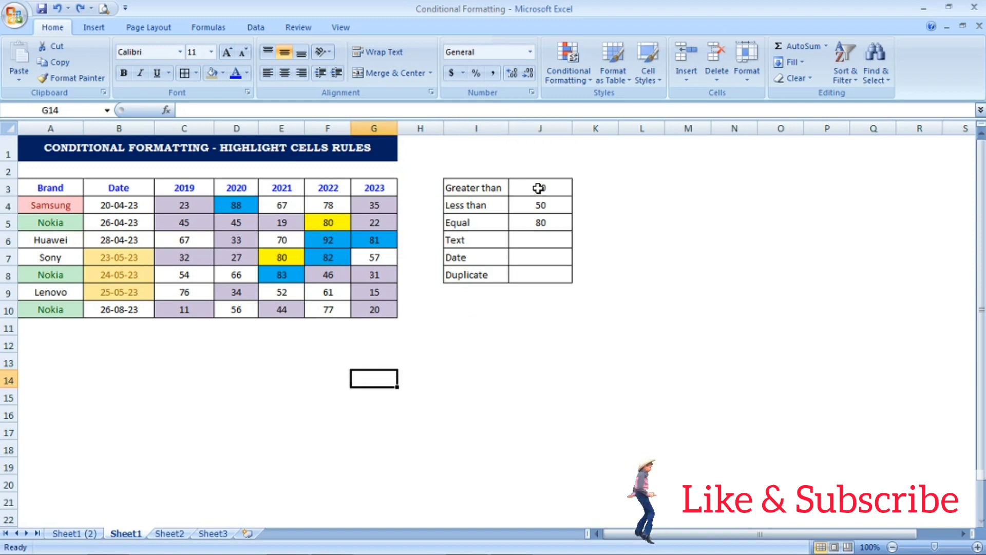
left_click_drag(538, 187, 547, 280)
left_click(547, 280)
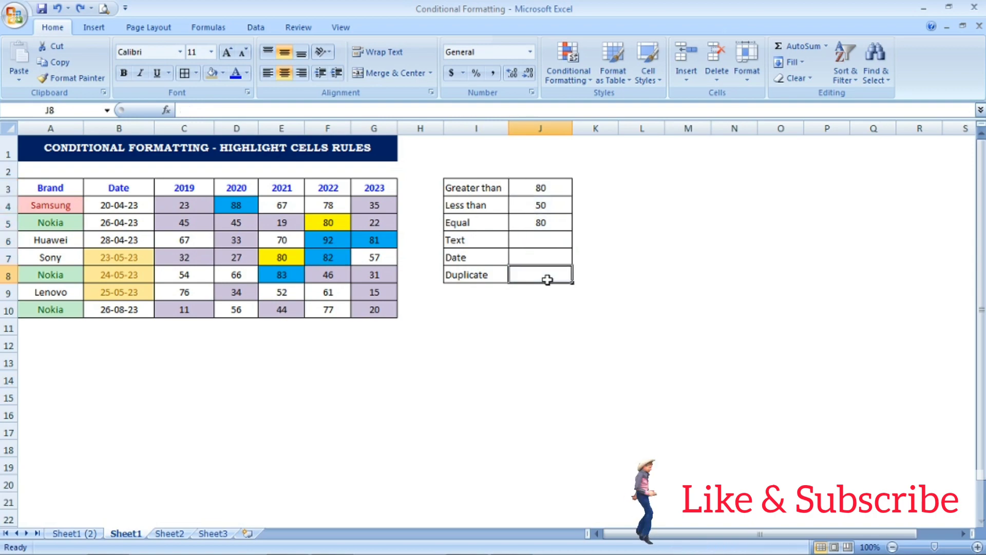